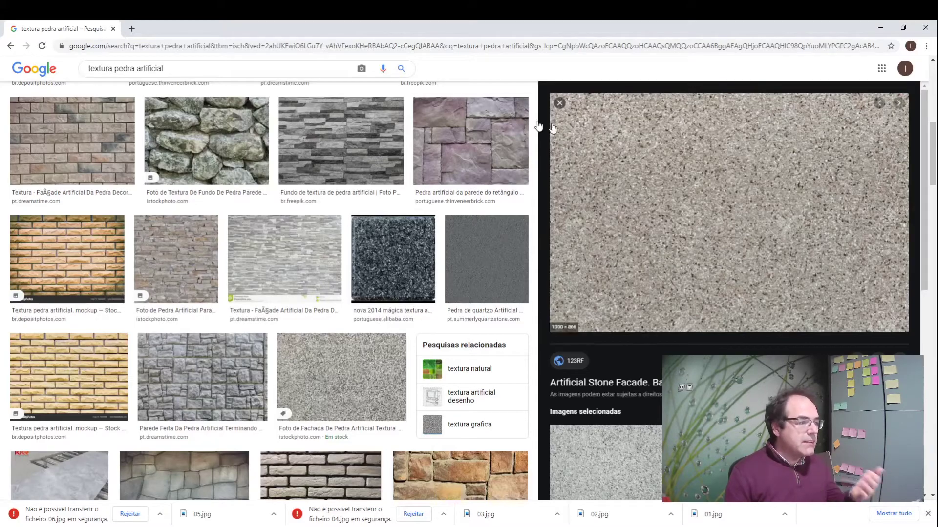
# - Browse the image search results for artificial stone textures
pyautogui.scroll(-10, 119, 355)
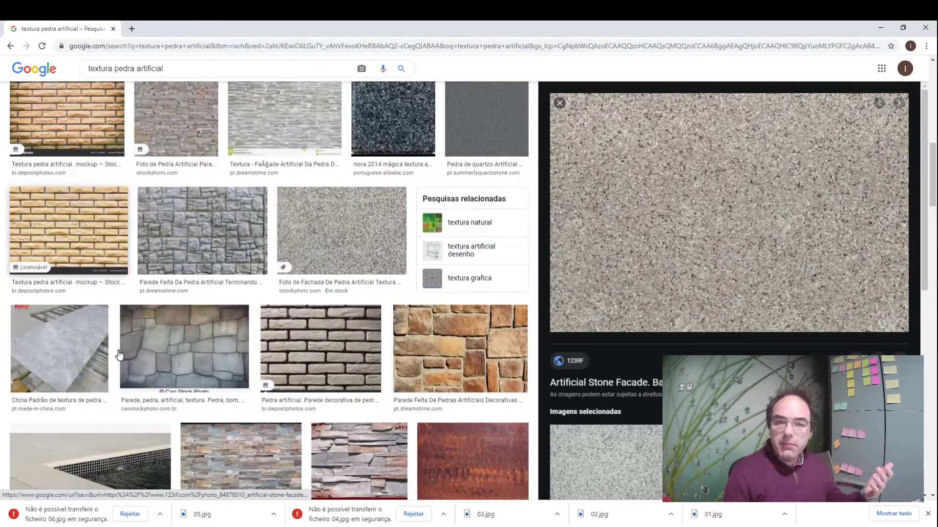
pyautogui.scroll(-3, 693, 335)
pyautogui.scroll(-5, 693, 335)
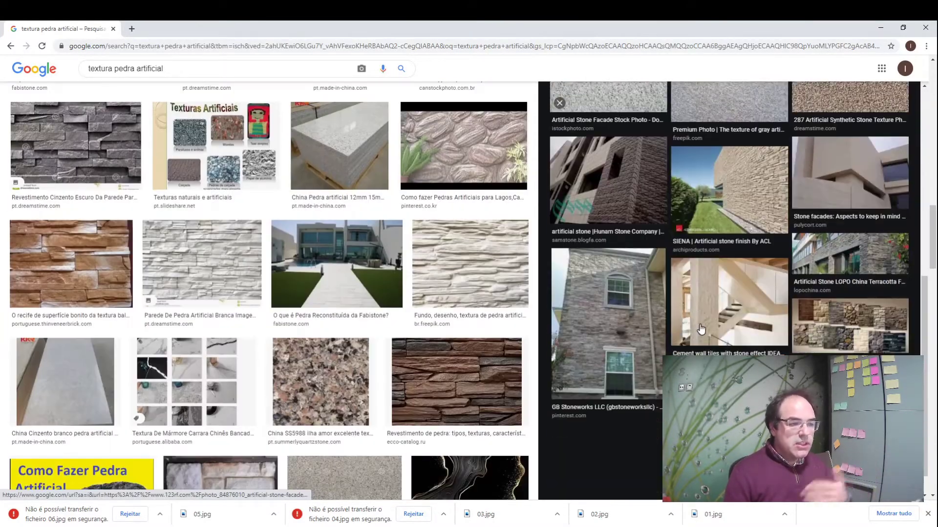
pyautogui.scroll(10, 697, 328)
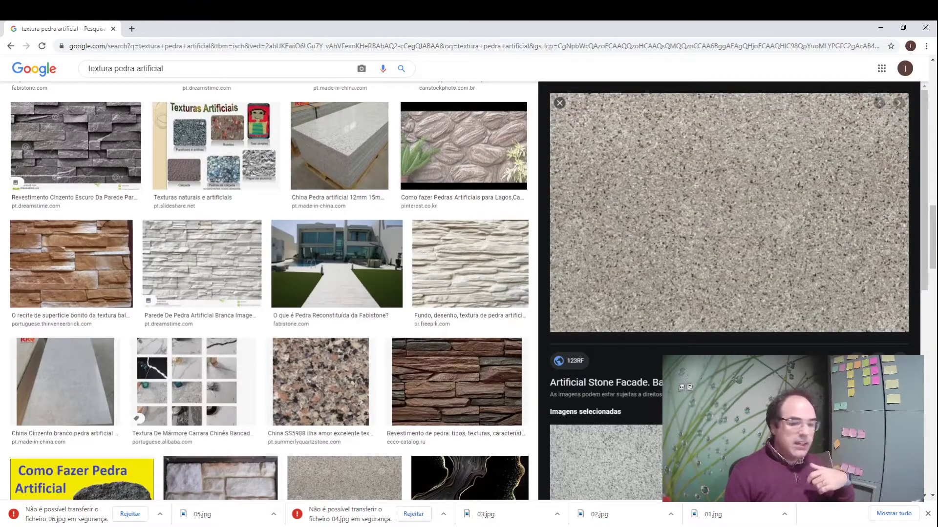
# - Switch to the Granitos folder in File Explorer and preview its granite texture images
pyautogui.hotkey('alt', 'Tab')
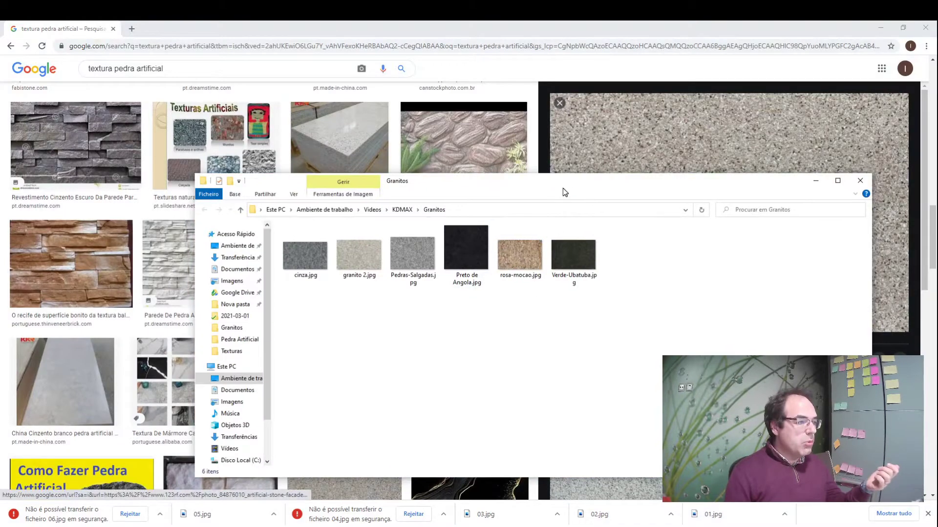
pyautogui.moveTo(563, 188); pyautogui.dragTo(483, 106)
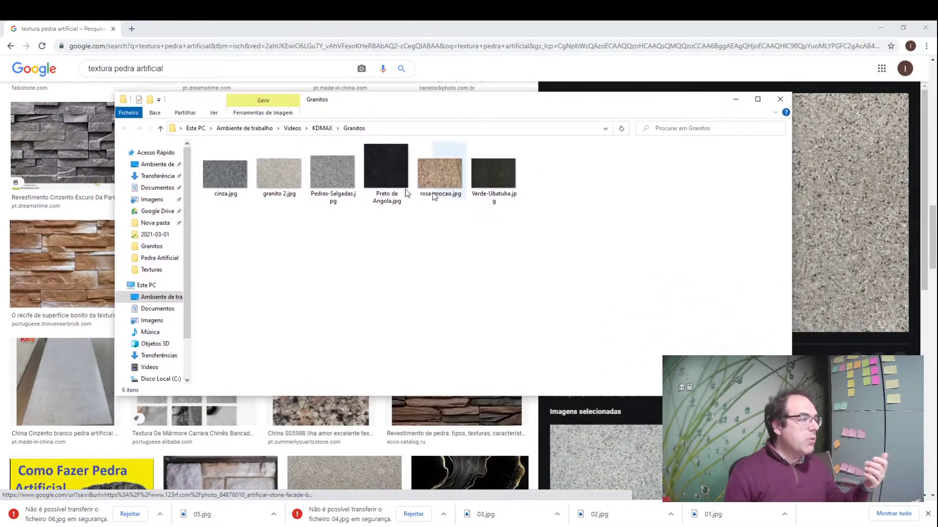
pyautogui.doubleClick(222, 173)
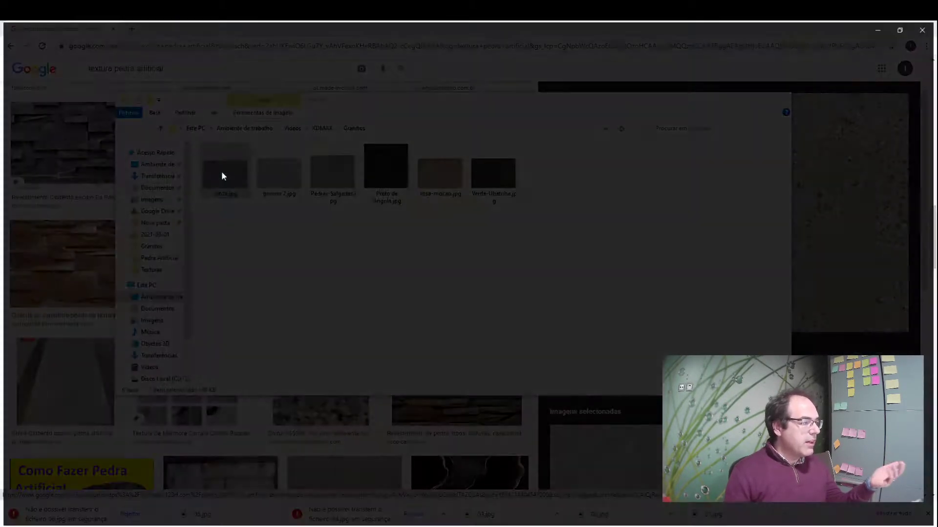
pyautogui.click(914, 286)
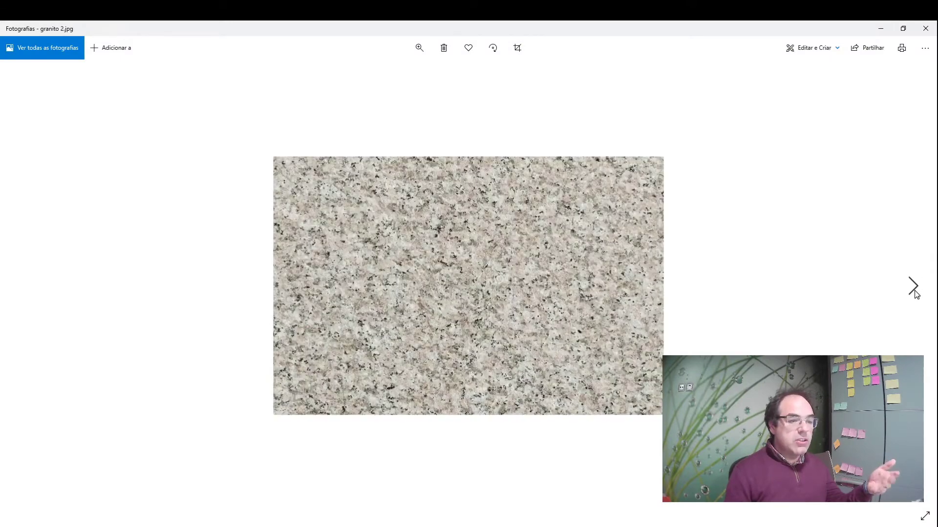
pyautogui.click(914, 286)
pyautogui.click(914, 286)
pyautogui.click(926, 28)
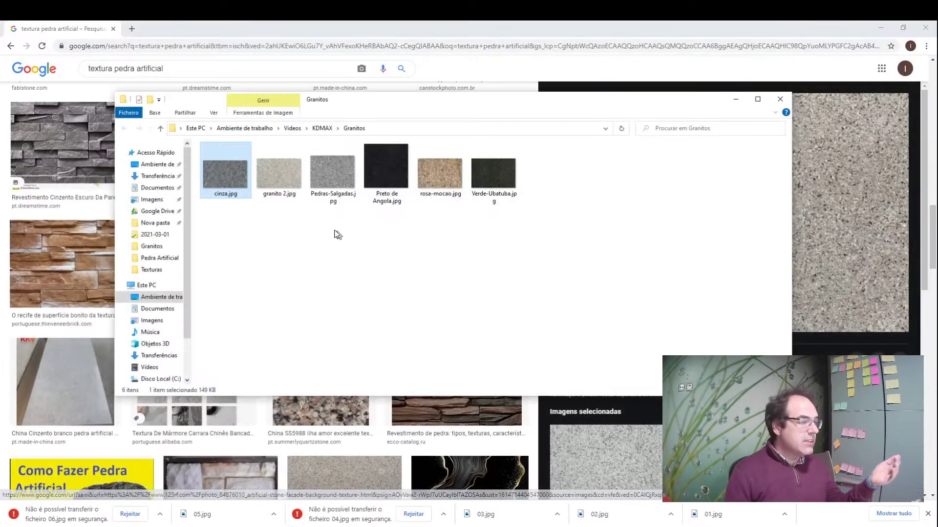
pyautogui.click(274, 180)
pyautogui.click(331, 184)
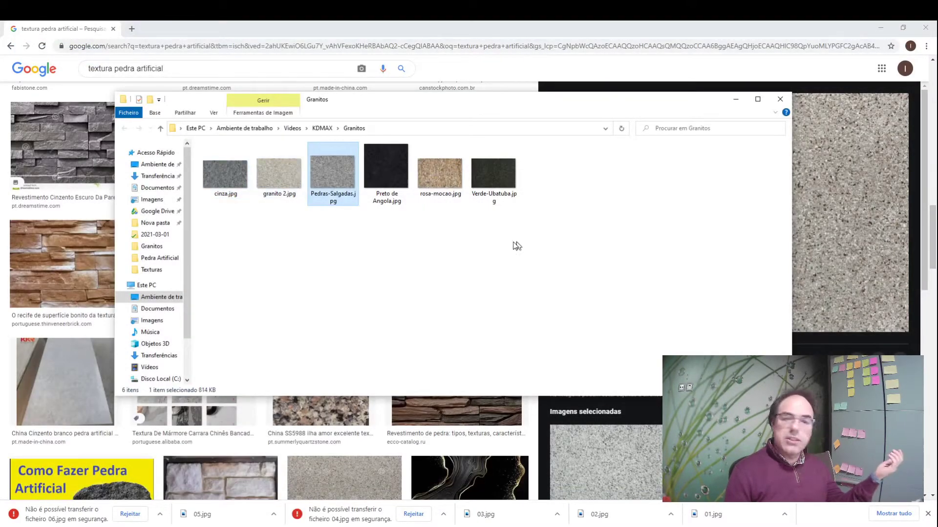
pyautogui.click(437, 176)
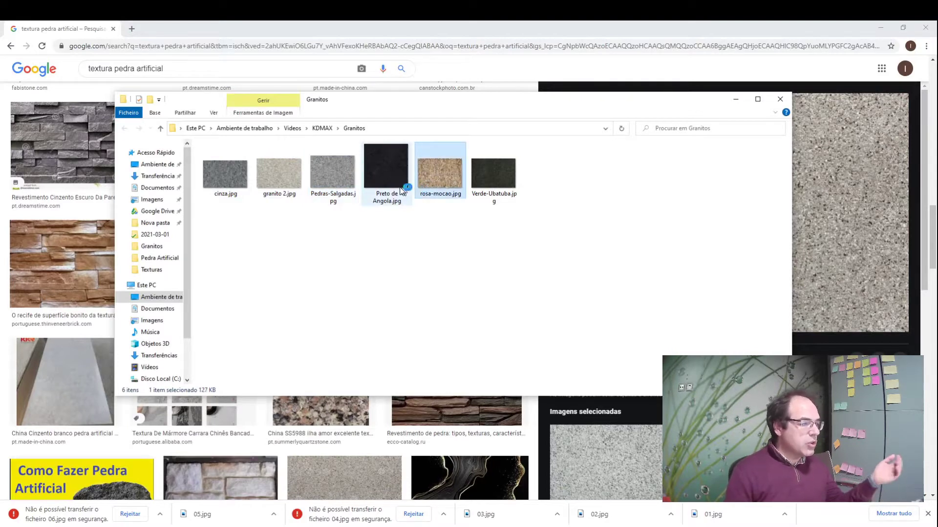
pyautogui.click(391, 177)
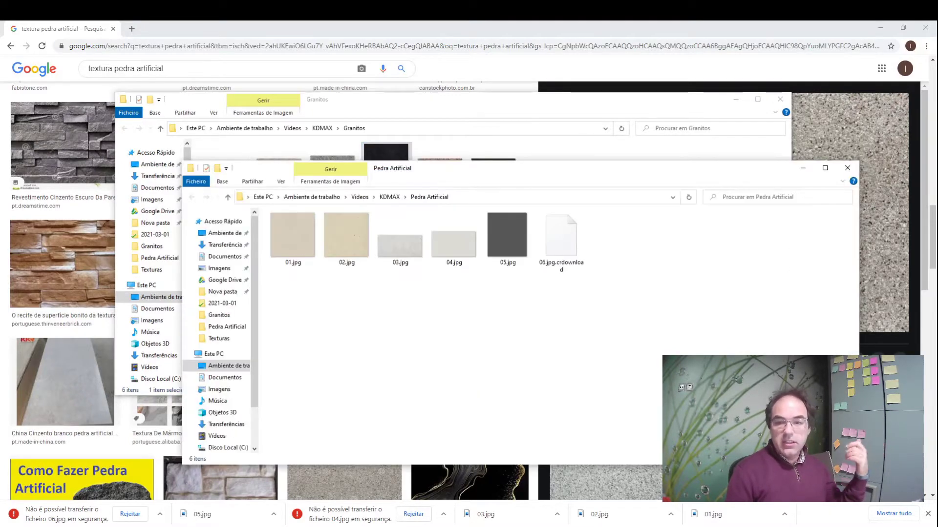
# - Preview the artificial stone images in the Pedra Artificial folder, starting with 01.jpg
pyautogui.doubleClick(282, 240)
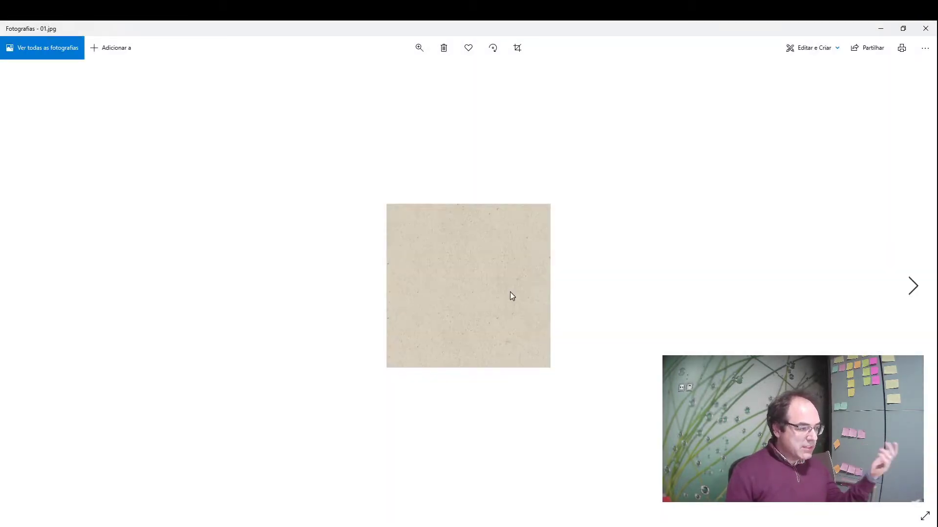
pyautogui.click(914, 285)
pyautogui.click(913, 285)
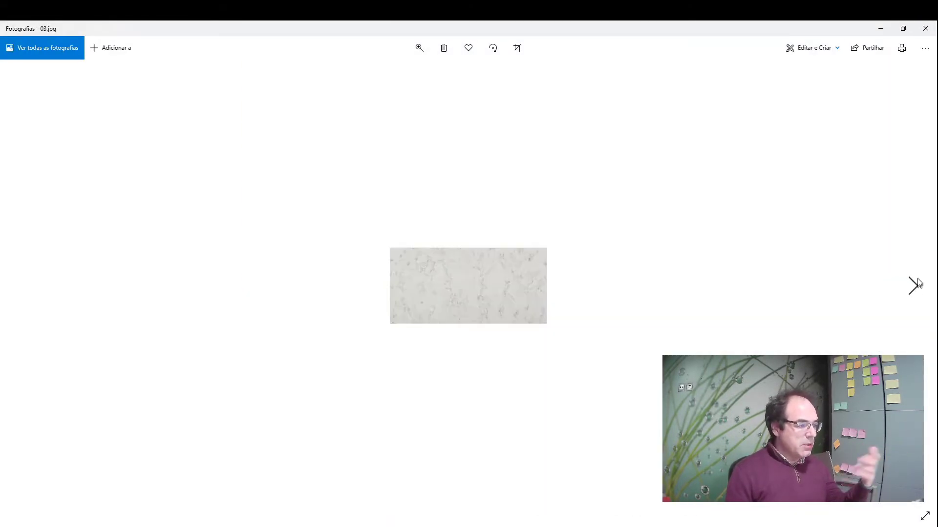
pyautogui.click(926, 28)
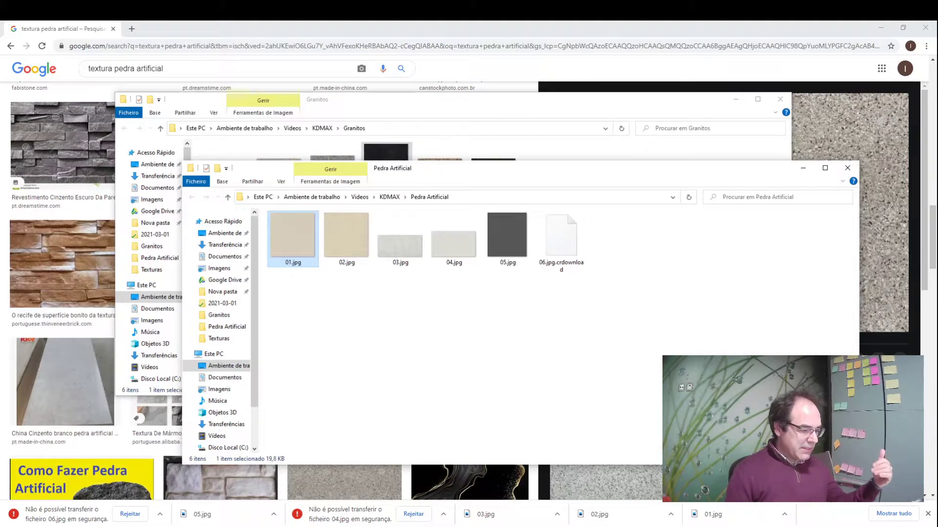
# - Switch to KD Max and open the Material tampo group in the materials library
pyautogui.hotkey('alt', 'Tab')
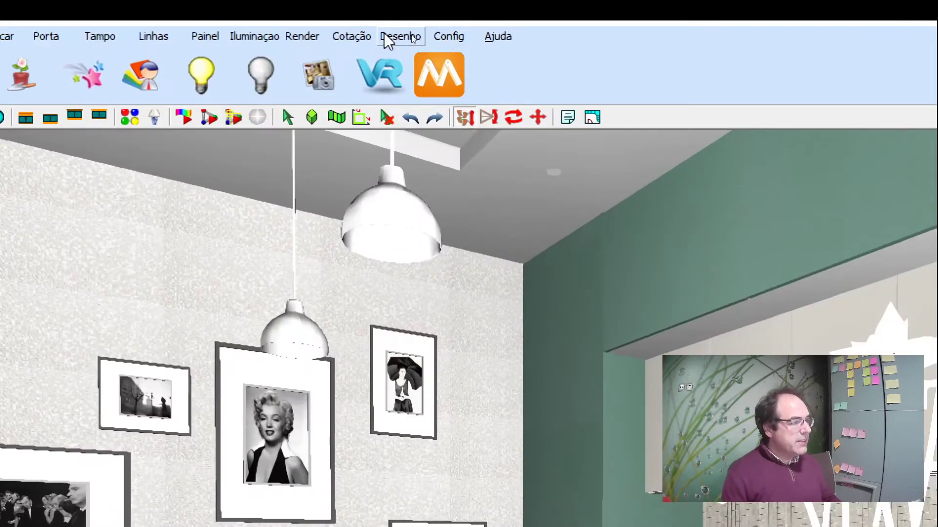
pyautogui.click(414, 38)
pyautogui.moveTo(438, 40)
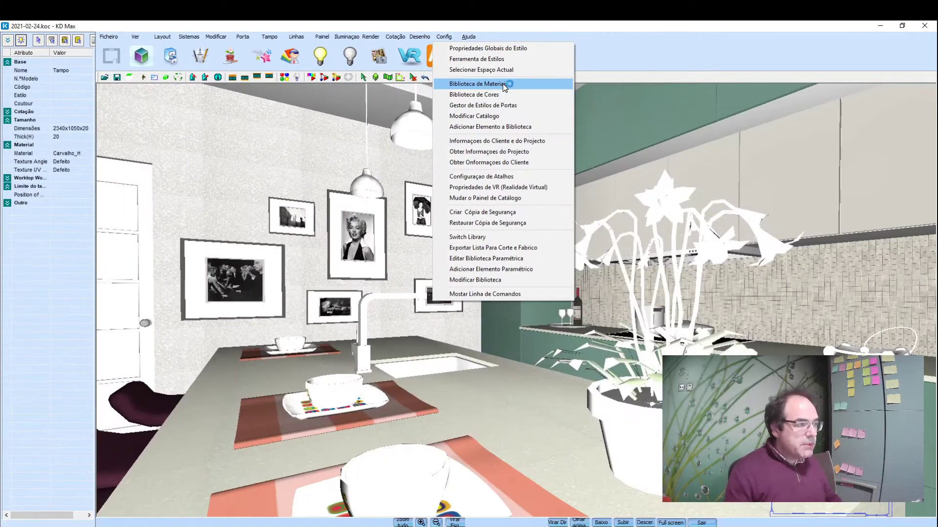
pyautogui.click(566, 131)
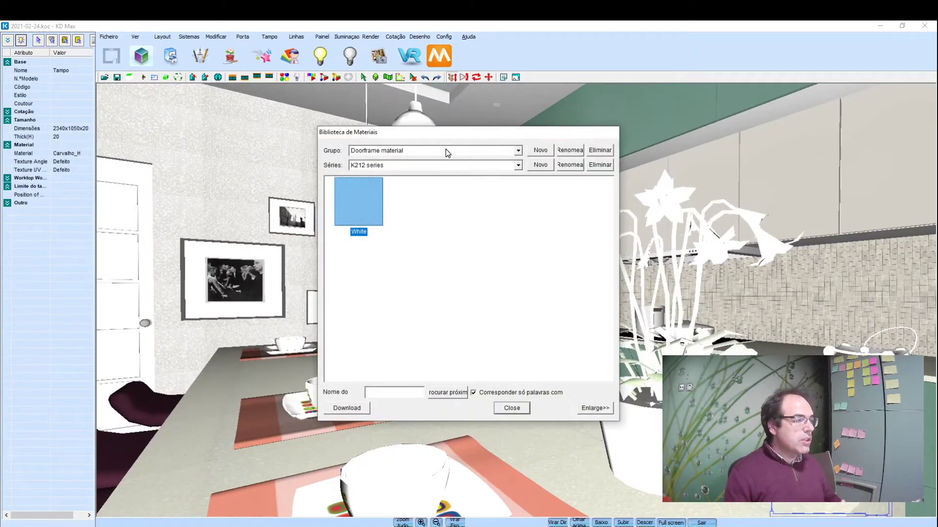
pyautogui.click(446, 149)
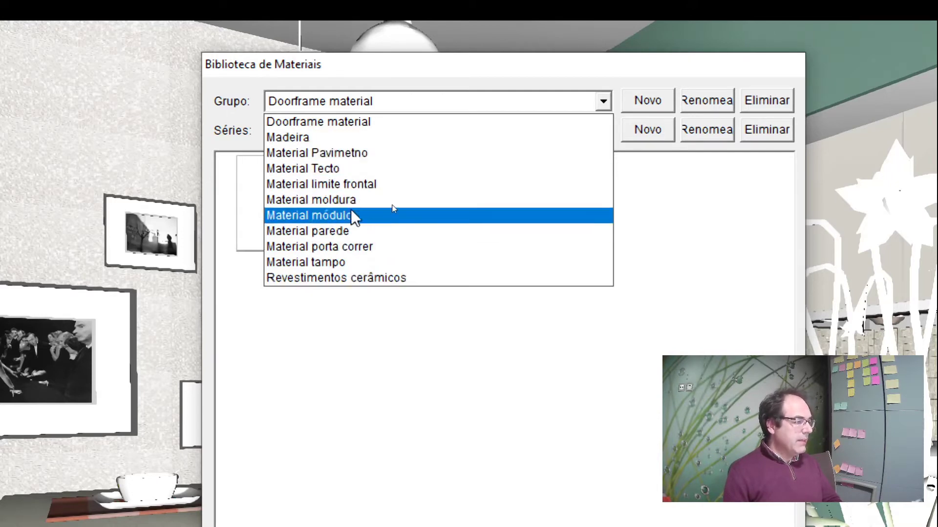
pyautogui.click(350, 262)
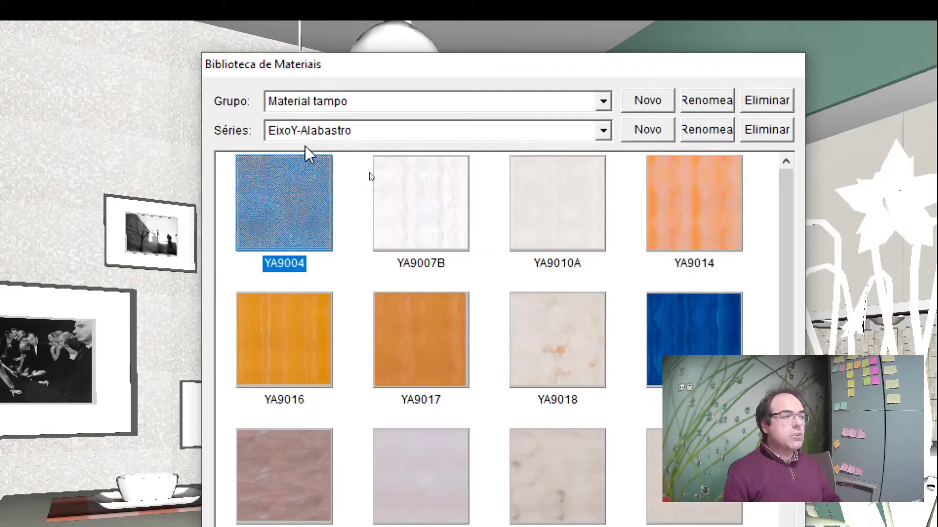
# - Look through the existing series of the Material tampo group
pyautogui.click(314, 130)
pyautogui.scroll(-1, 336, 205)
pyautogui.scroll(-3, 364, 308)
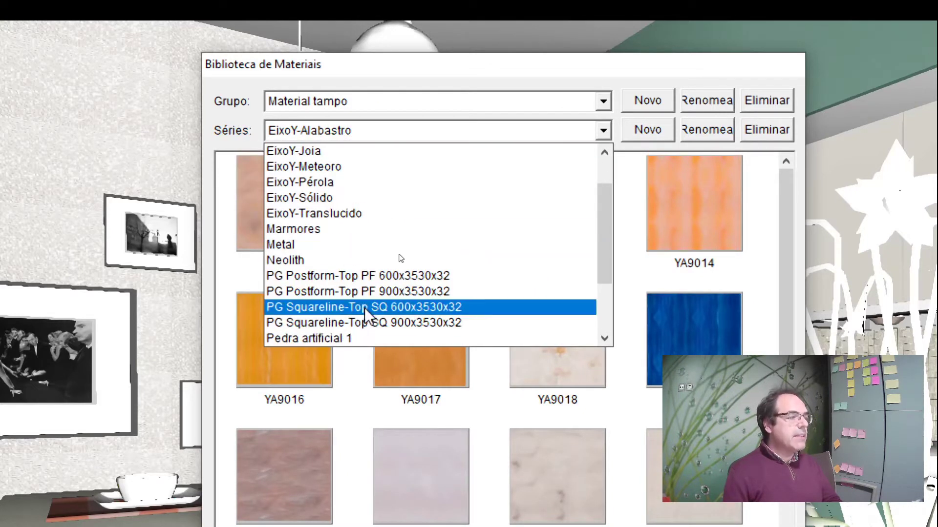
pyautogui.scroll(3, 528, 180)
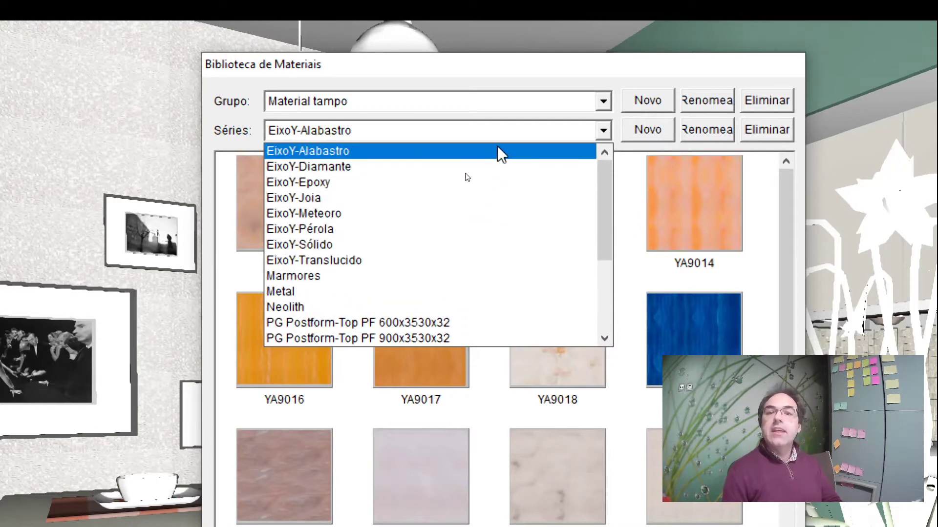
pyautogui.click(557, 166)
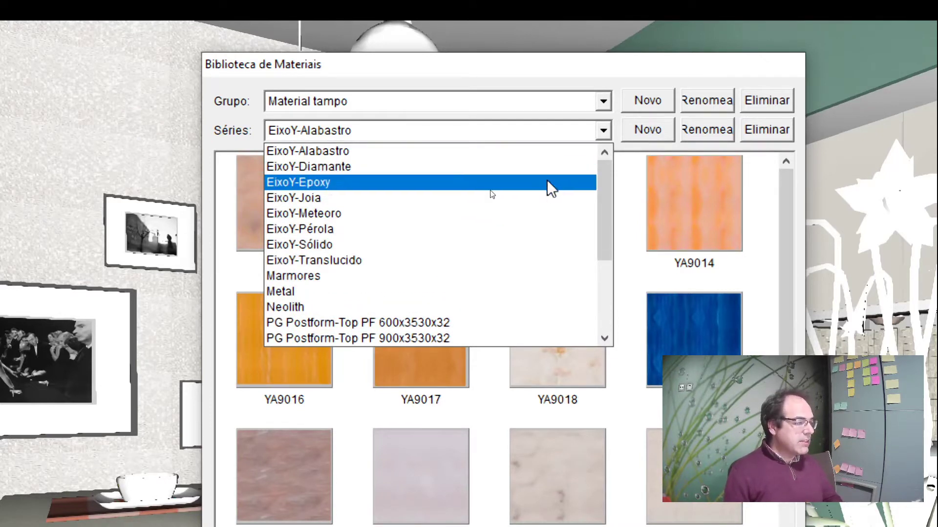
pyautogui.scroll(-3, 544, 206)
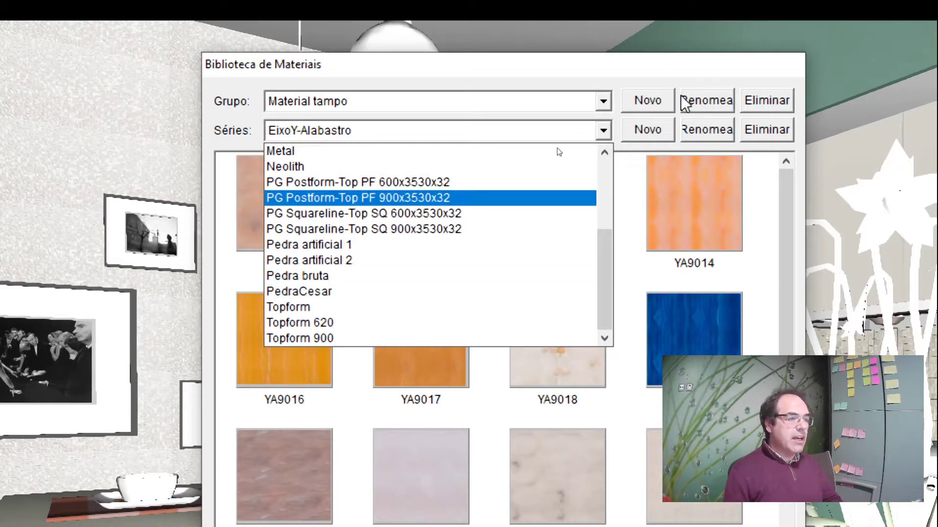
# - Create a new series named Granitos in the Material tampo group
pyautogui.click(648, 130)
pyautogui.click(650, 131)
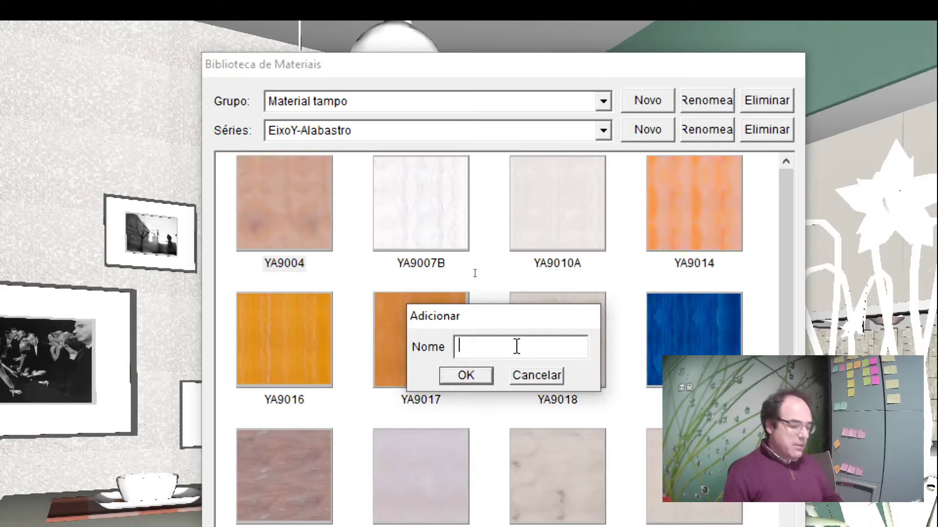
pyautogui.write('Granito')
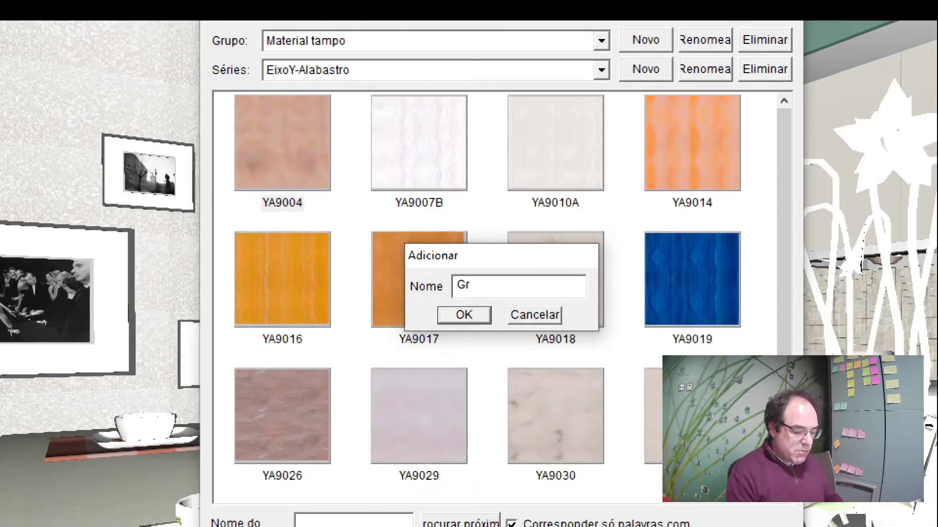
pyautogui.write('s')
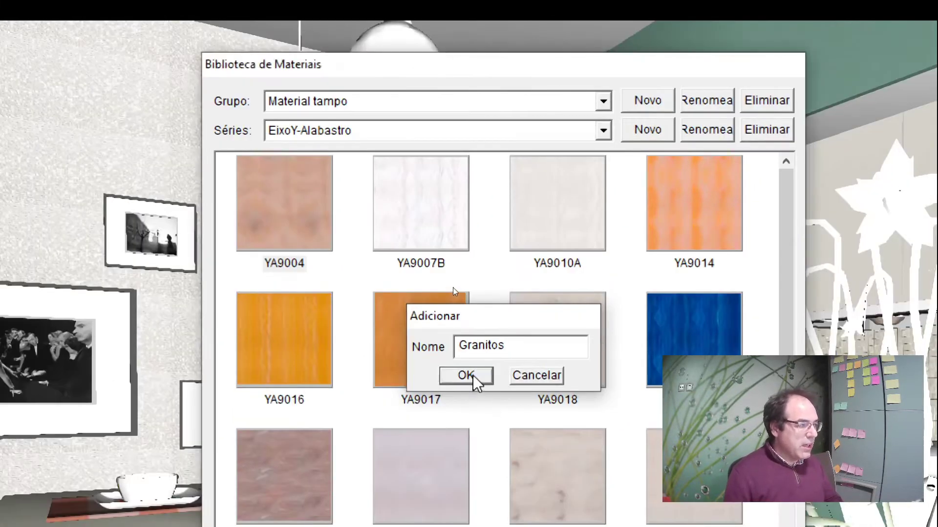
pyautogui.click(468, 376)
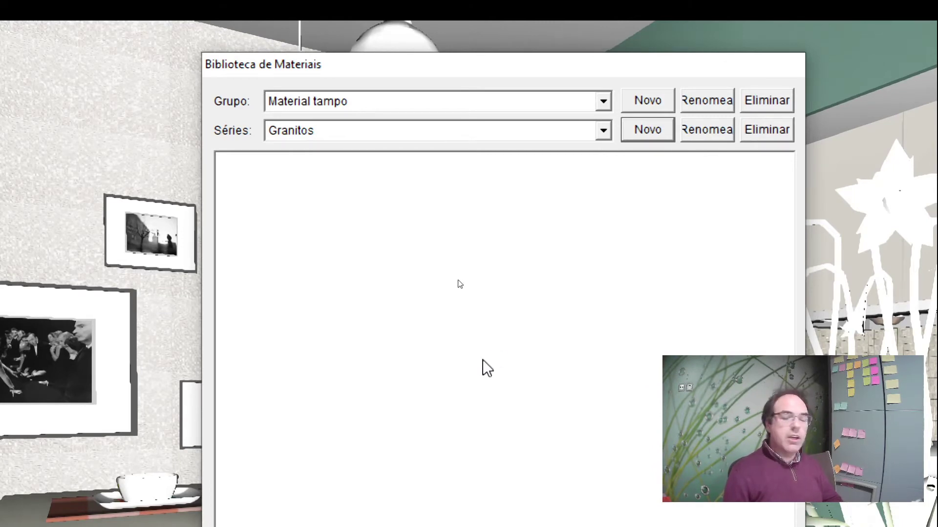
# - Add all the JPG images from the KDMAX project's Granitos folder as new materials in the Granitos series
pyautogui.rightClick(492, 256)
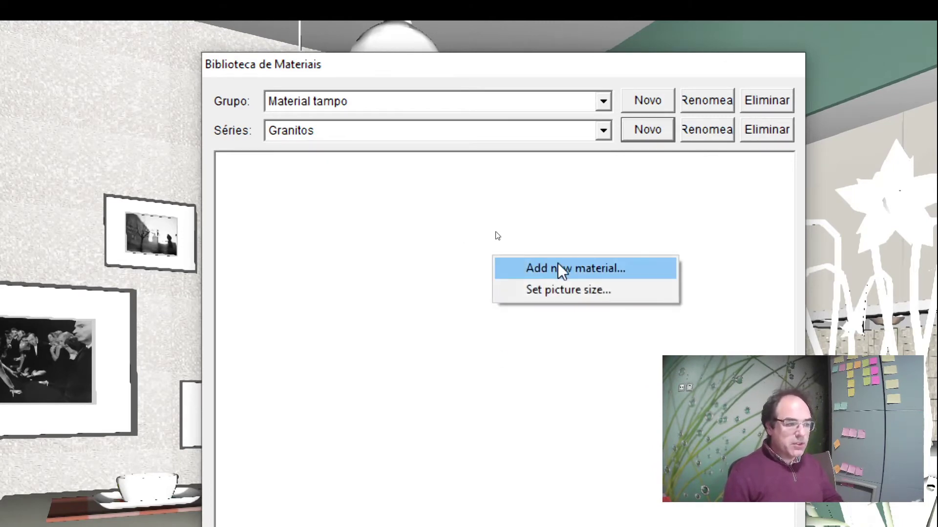
pyautogui.click(618, 270)
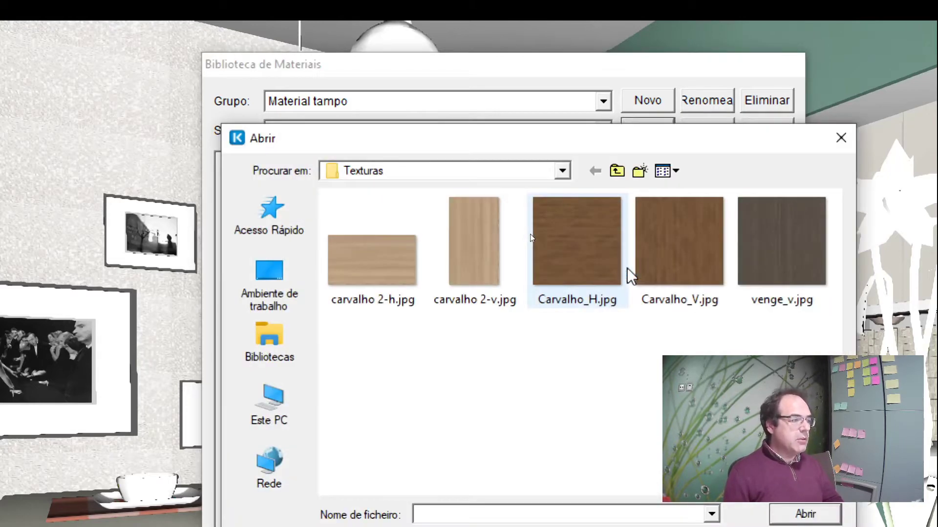
pyautogui.click(620, 173)
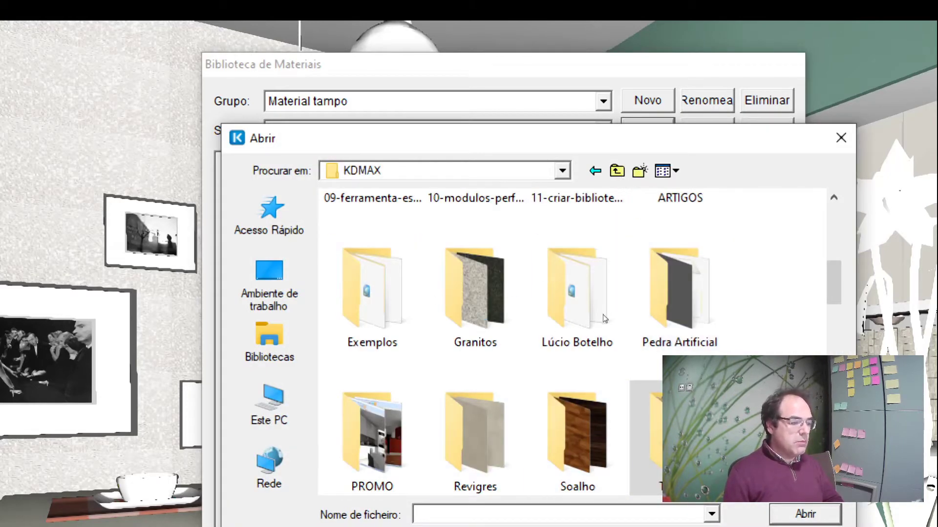
pyautogui.scroll(-3, 580, 315)
pyautogui.scroll(5, 514, 221)
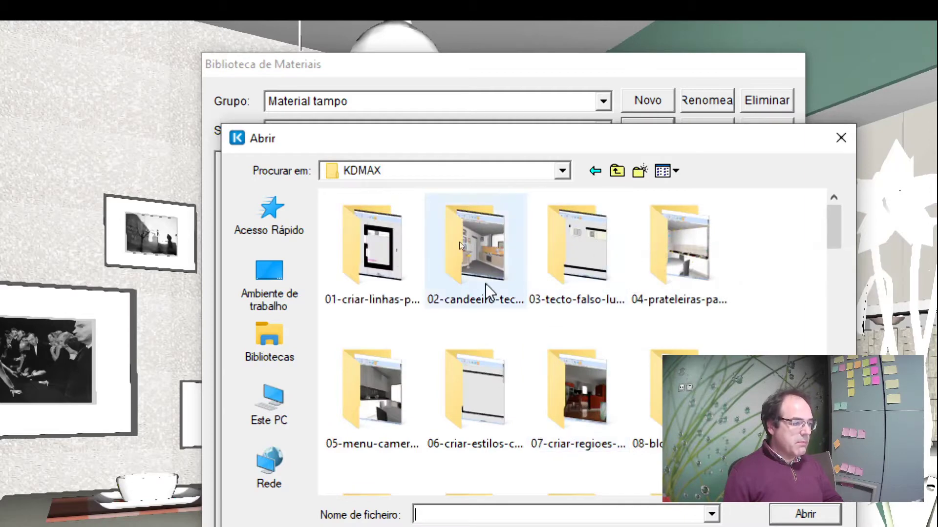
pyautogui.scroll(-3, 506, 303)
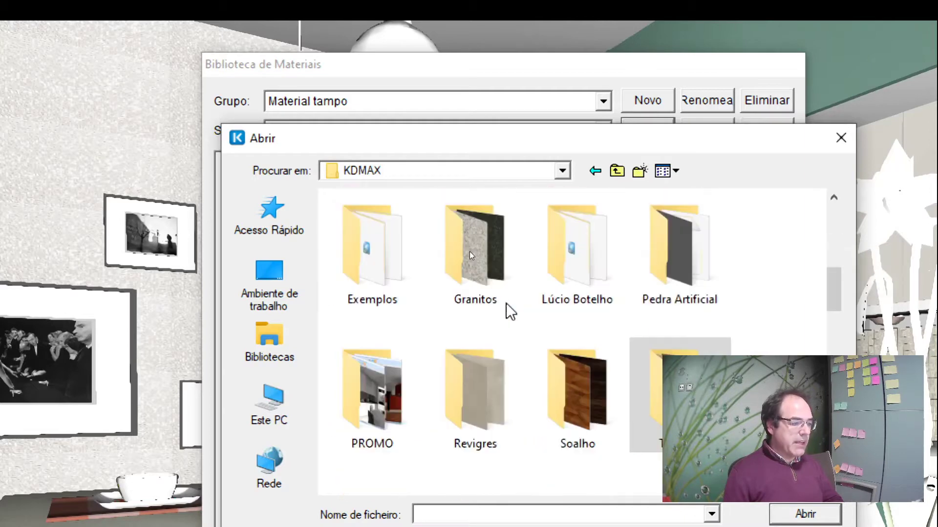
pyautogui.doubleClick(433, 248)
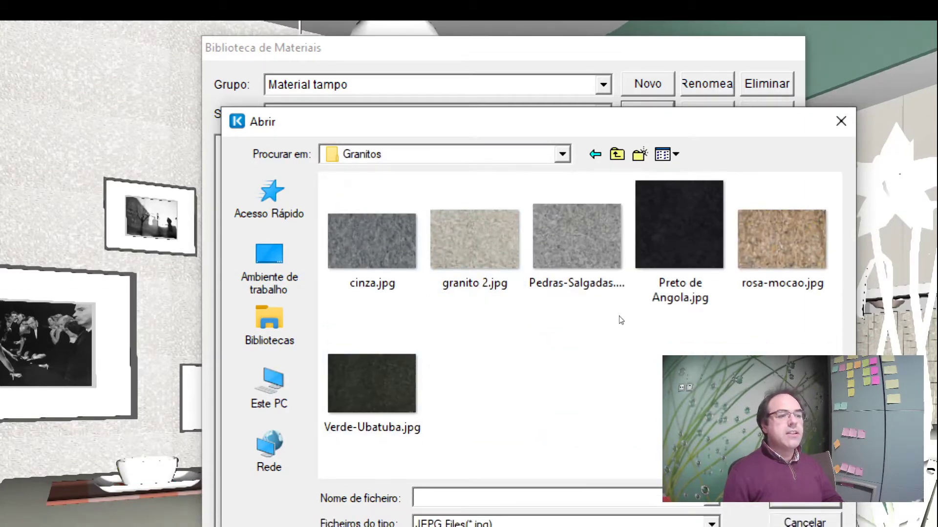
pyautogui.moveTo(804, 431); pyautogui.dragTo(379, 202)
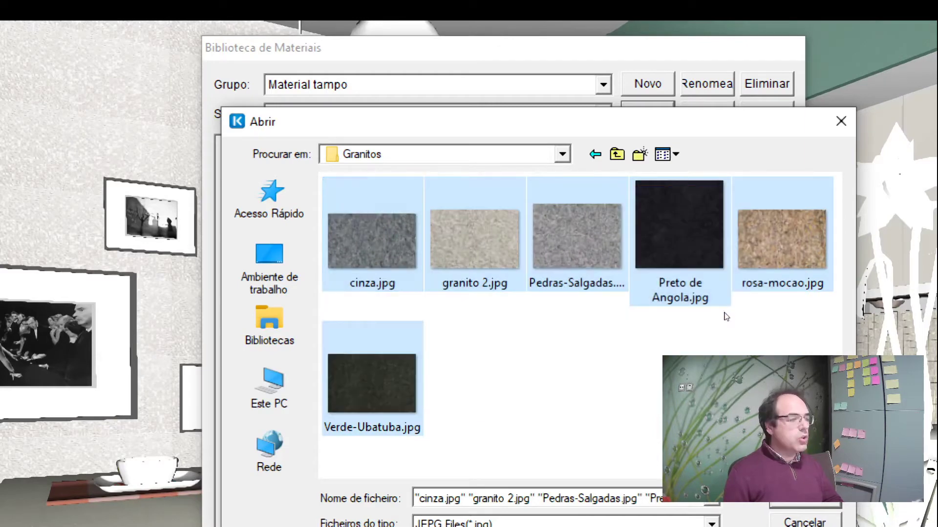
pyautogui.press('Return')
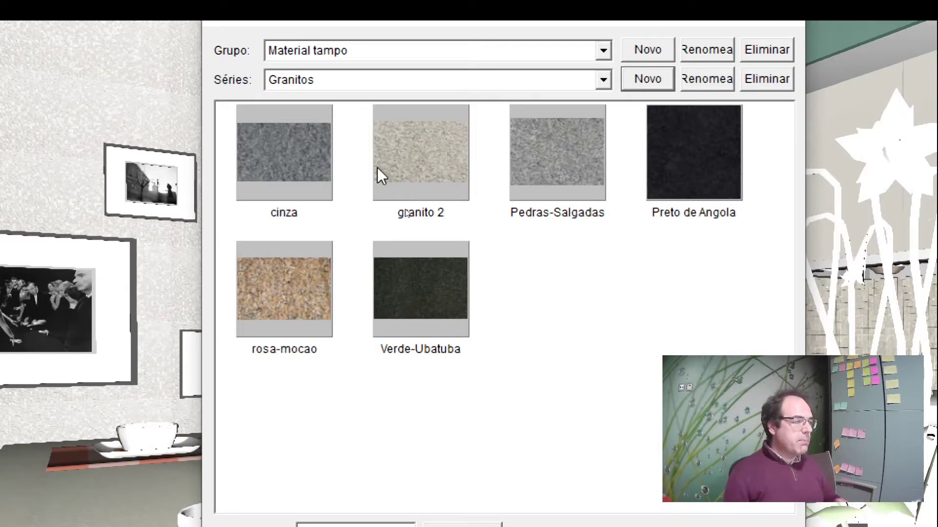
# - Edit the first granite material in the Granitos series and capitalize its name as Cinza
pyautogui.click(283, 145)
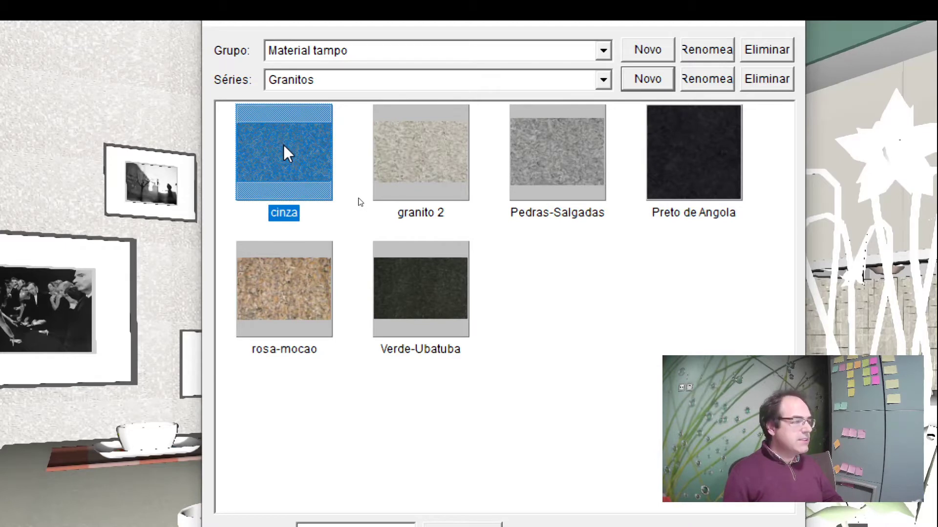
pyautogui.rightClick(283, 146)
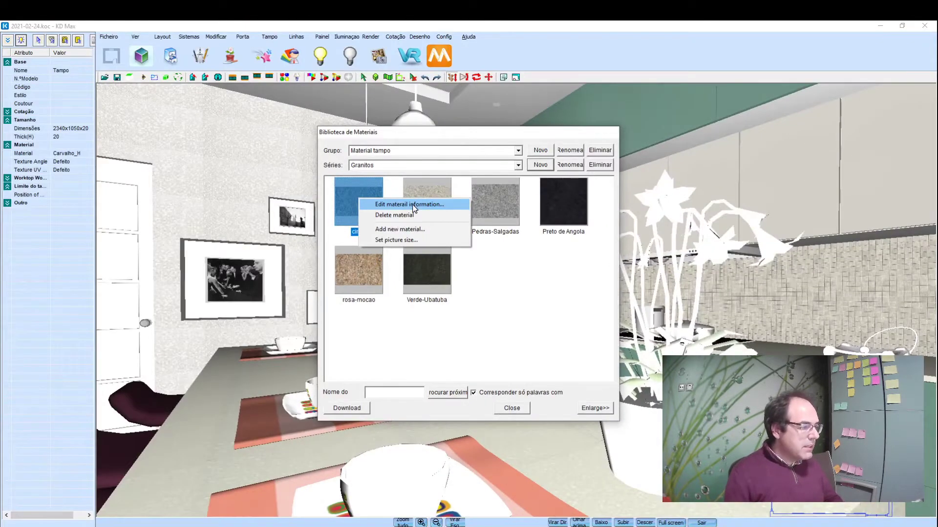
pyautogui.click(413, 205)
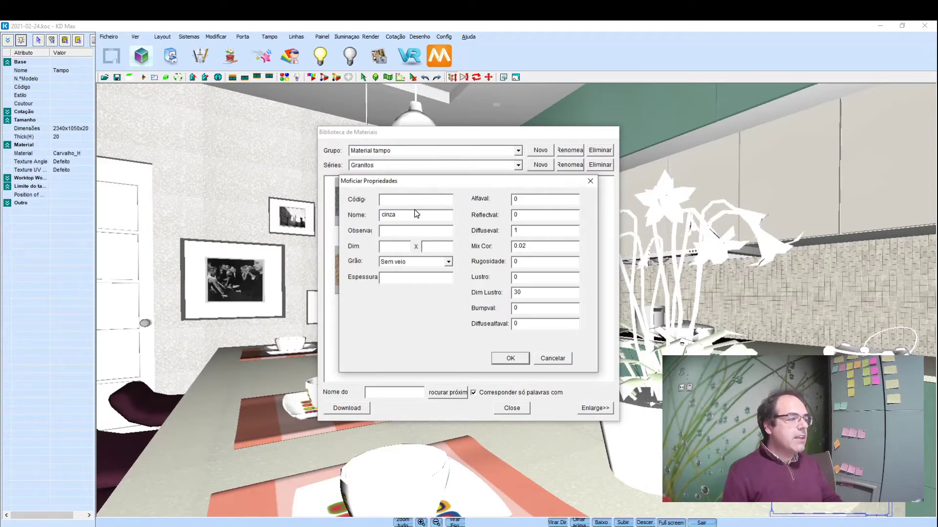
pyautogui.doubleClick(397, 213)
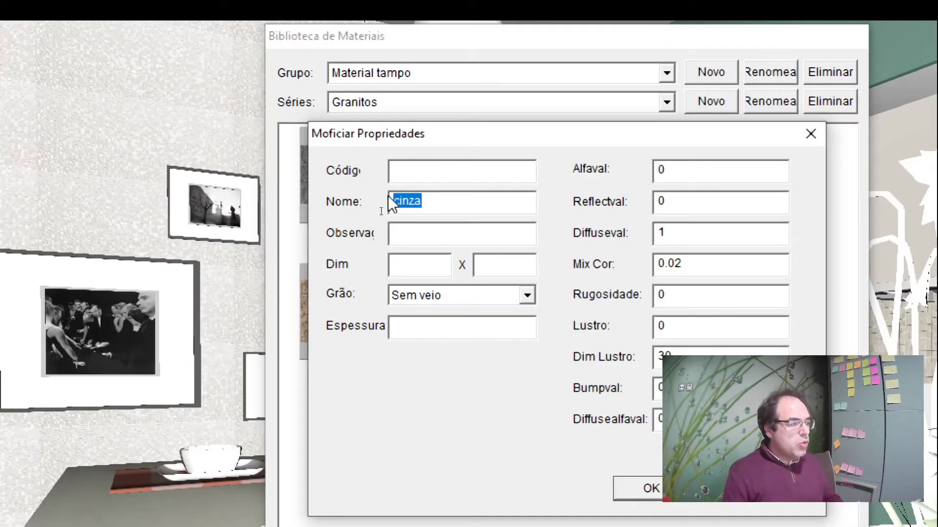
pyautogui.click(390, 201)
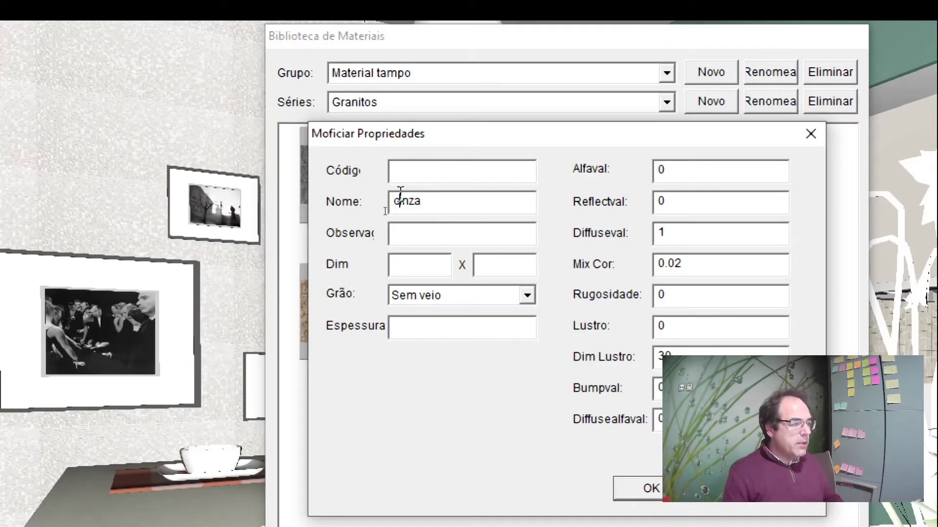
pyautogui.press('Delete')
pyautogui.write('C')
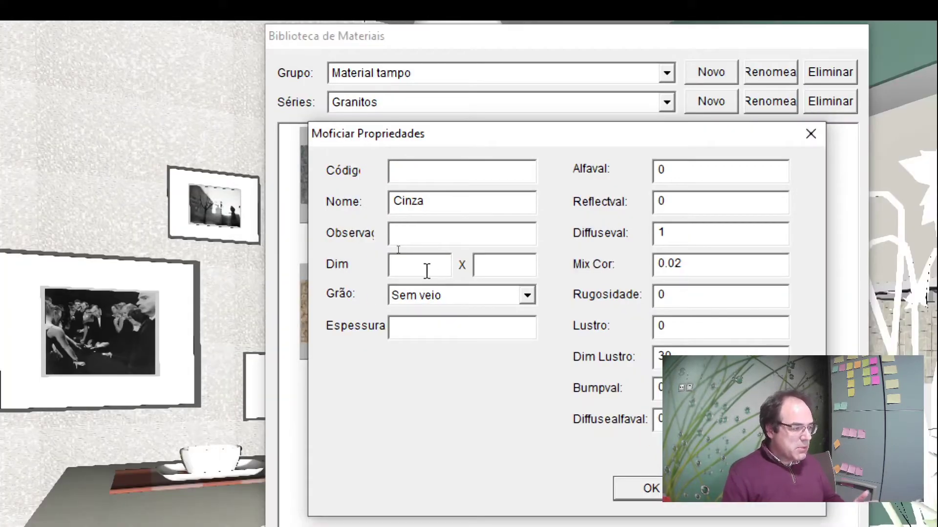
# - Keep the Cinza material's grain as Sem veio, set its Reflectval to 0.1 and save its properties
pyautogui.click(493, 355)
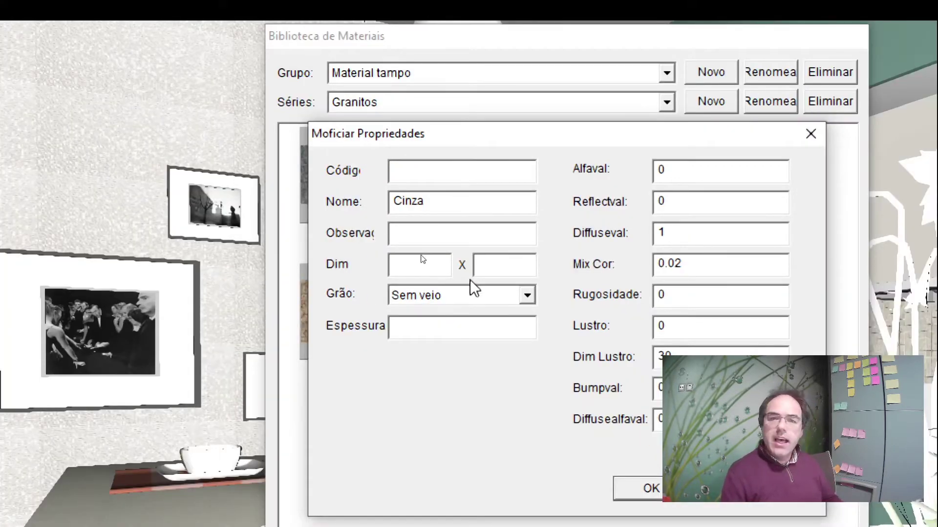
pyautogui.click(456, 295)
pyautogui.click(401, 313)
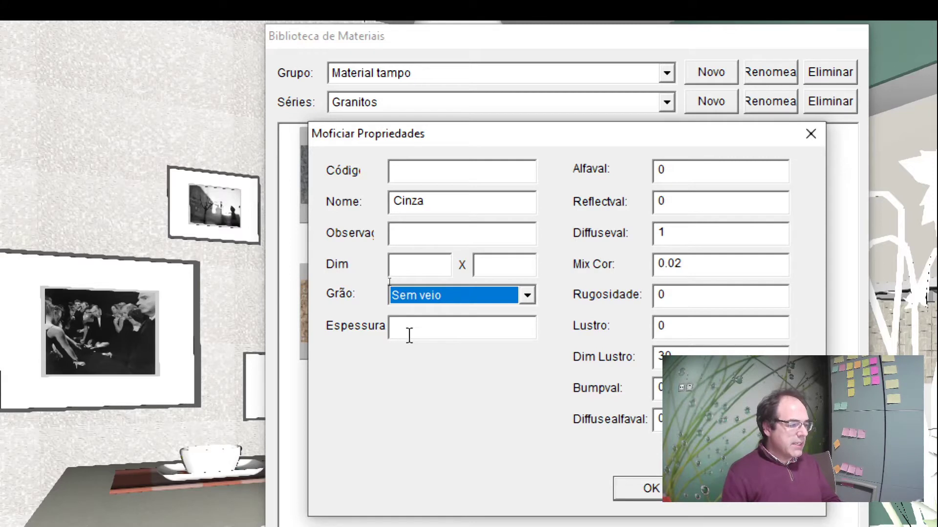
pyautogui.click(409, 335)
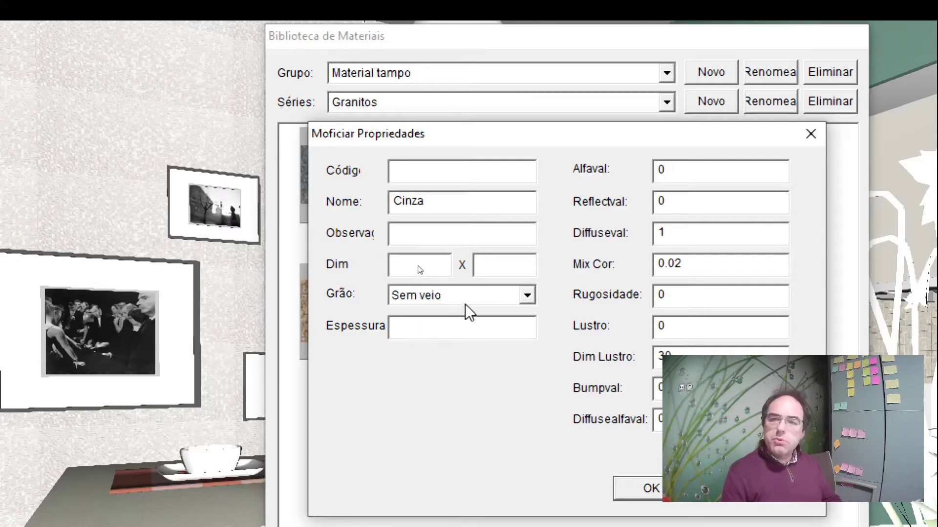
pyautogui.moveTo(708, 168); pyautogui.dragTo(611, 185)
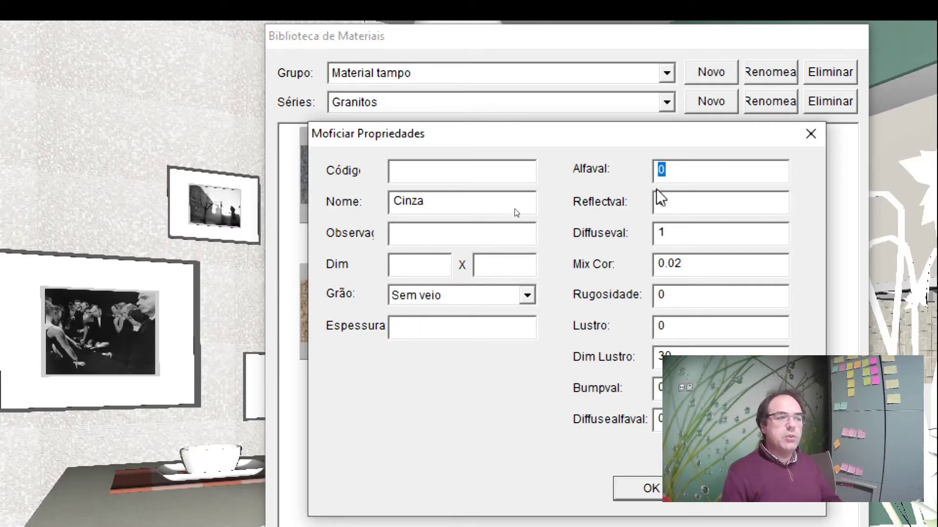
pyautogui.moveTo(670, 201); pyautogui.dragTo(623, 216)
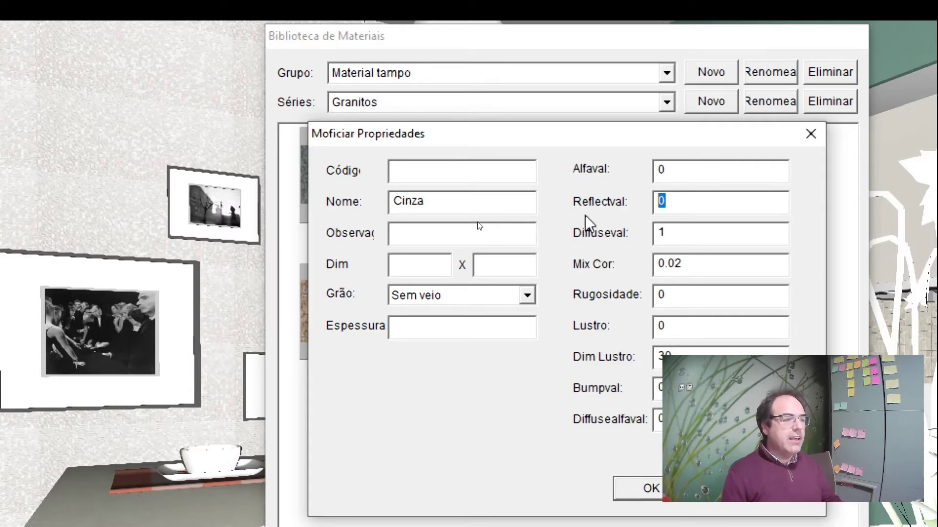
pyautogui.write('0.1')
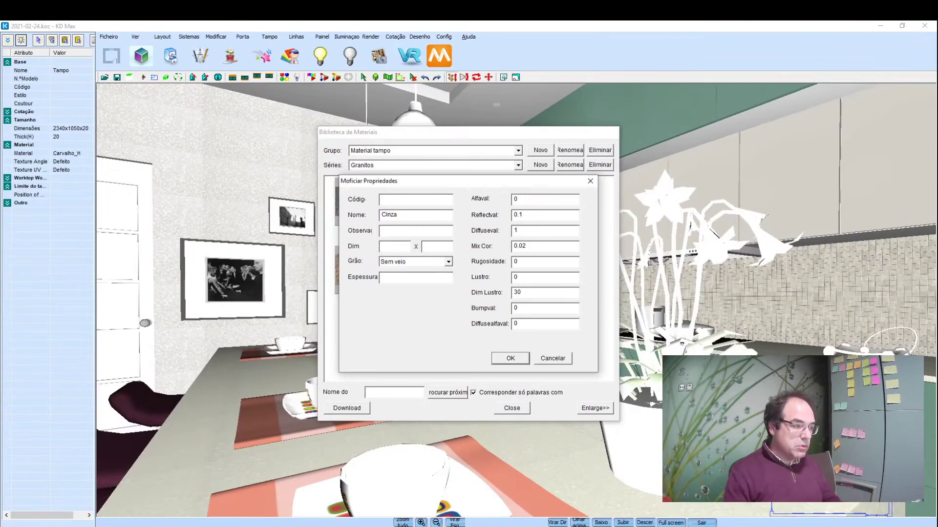
pyautogui.click(505, 359)
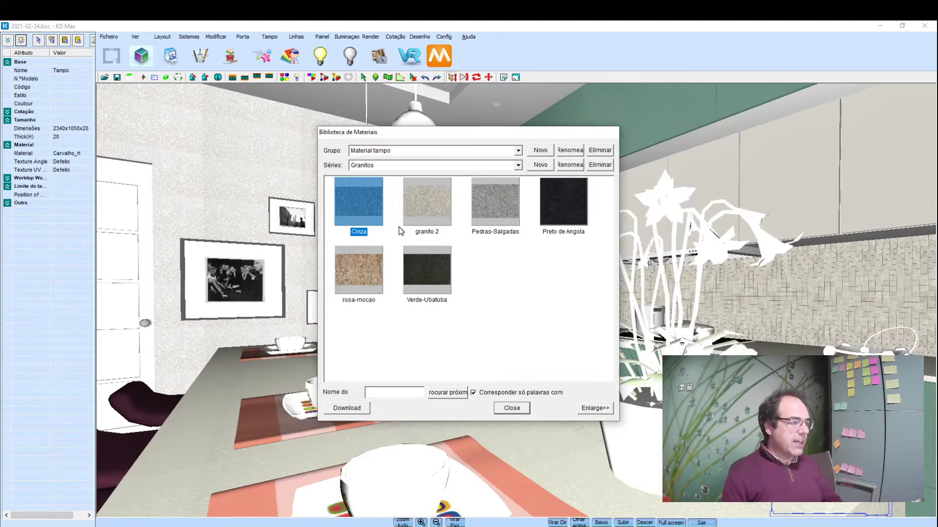
# - Rename the beige granite material as Granito 2, set its Reflectval to 0.1 and save its properties
pyautogui.click(425, 218)
pyautogui.rightClick(424, 218)
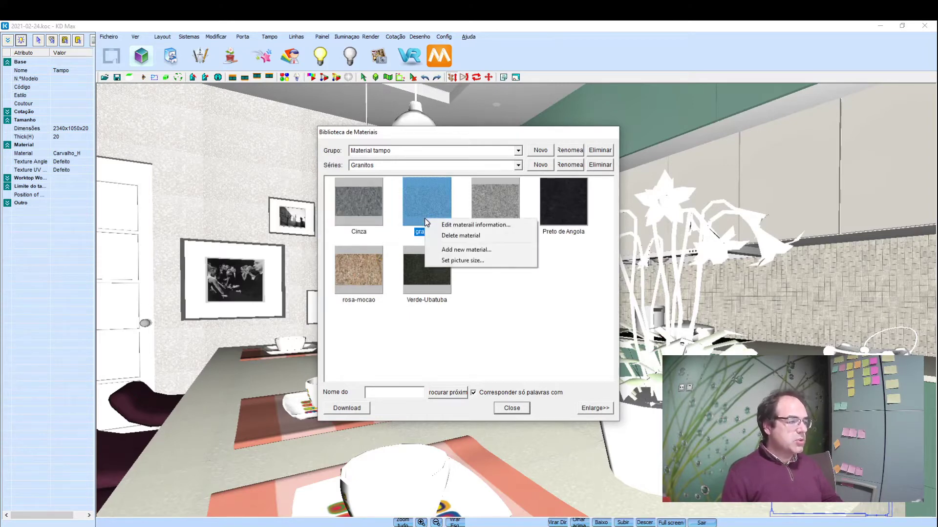
pyautogui.click(454, 226)
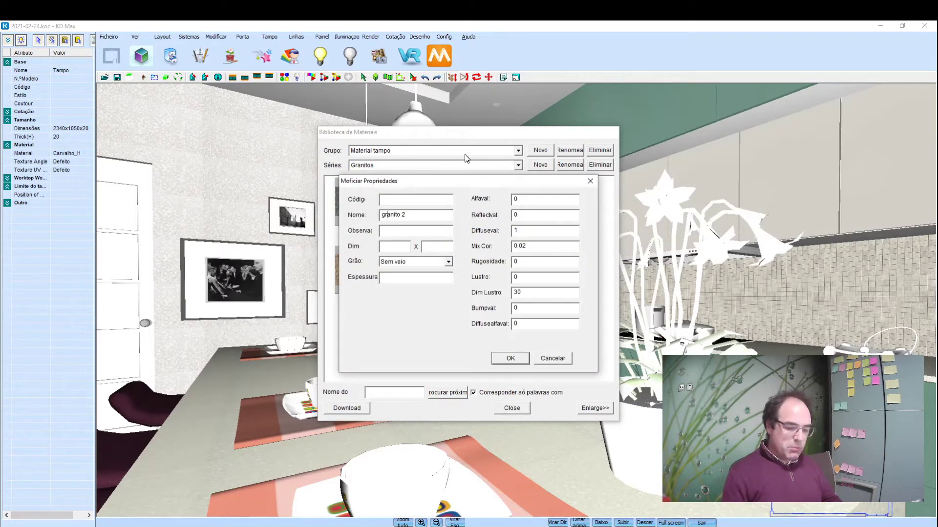
pyautogui.press('BackSpace')
pyautogui.write('G')
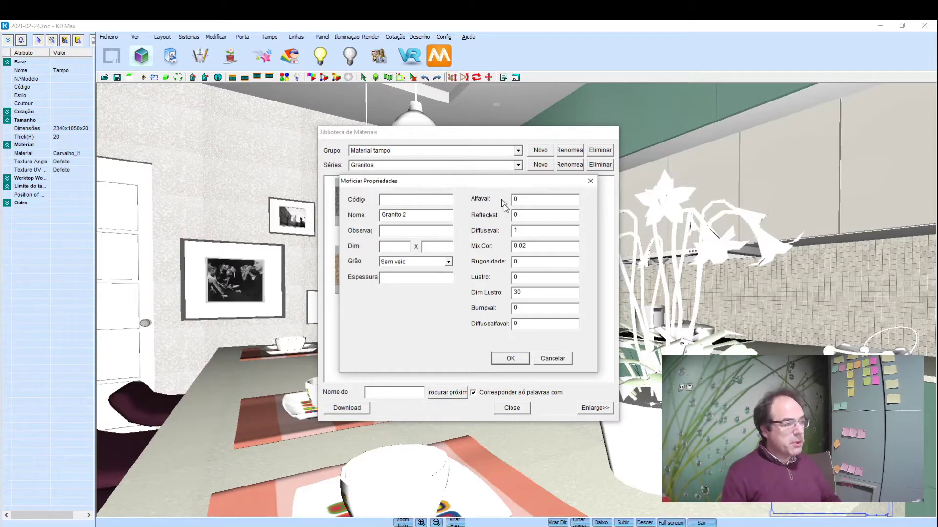
pyautogui.click(537, 216)
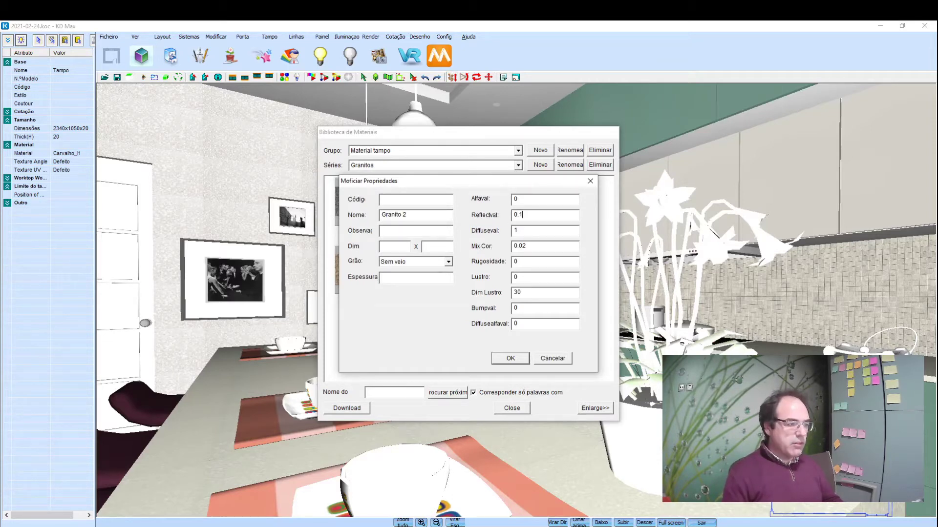
pyautogui.click(511, 358)
# - Edit the Reflectval of the Pedras-Salgadas material and save its properties
pyautogui.click(505, 204)
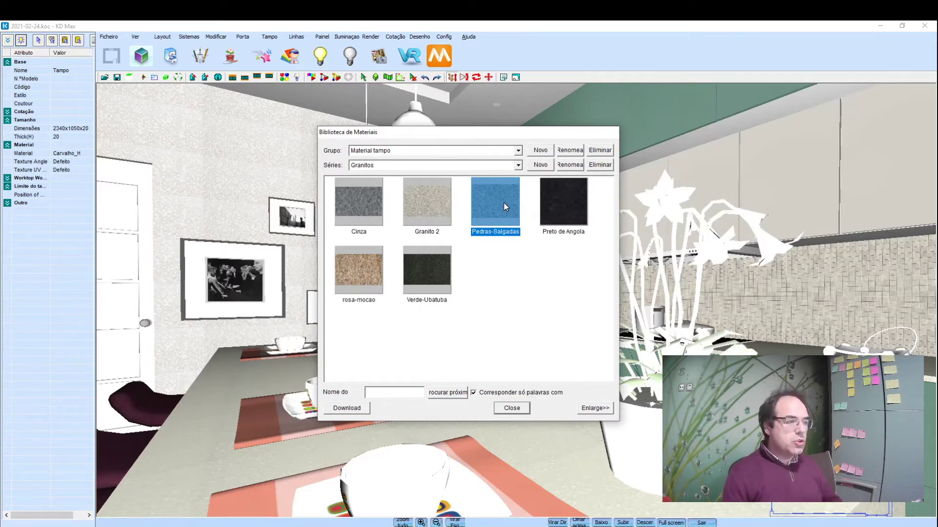
pyautogui.rightClick(503, 203)
pyautogui.click(530, 210)
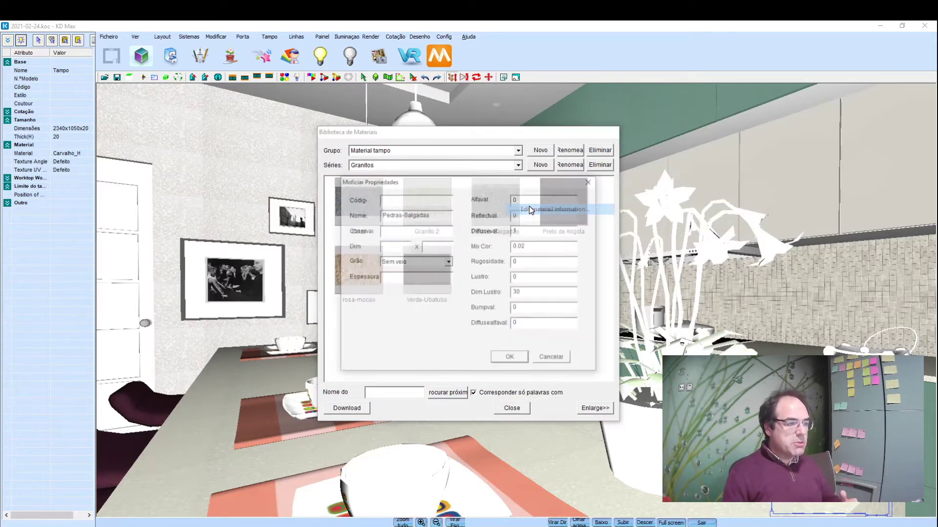
pyautogui.click(529, 217)
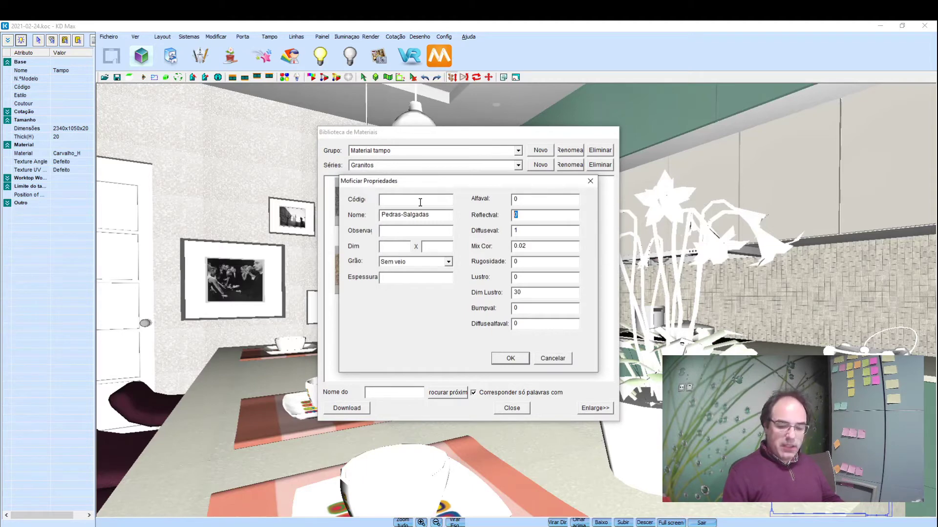
pyautogui.click(510, 358)
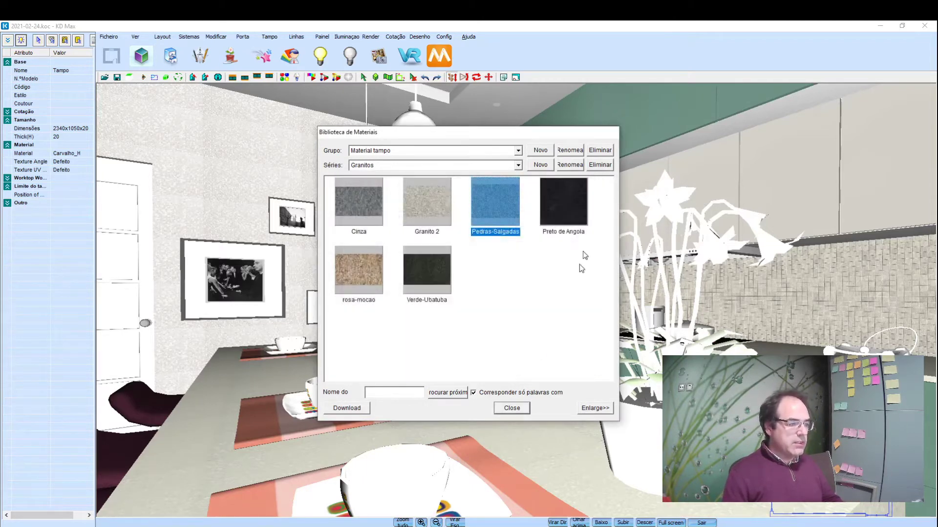
# - Edit the Reflectval of the Preto de Angola material and save its properties
pyautogui.click(563, 209)
pyautogui.rightClick(570, 218)
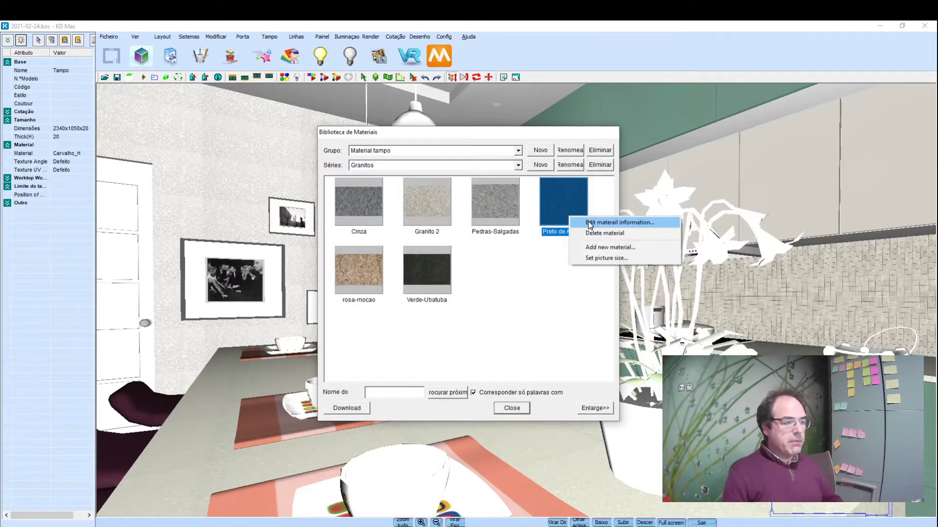
pyautogui.click(596, 222)
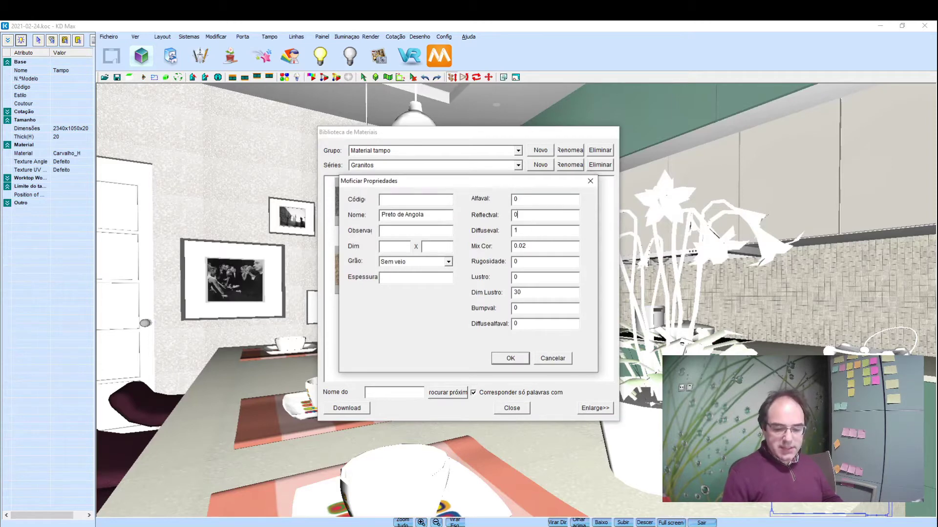
pyautogui.click(517, 360)
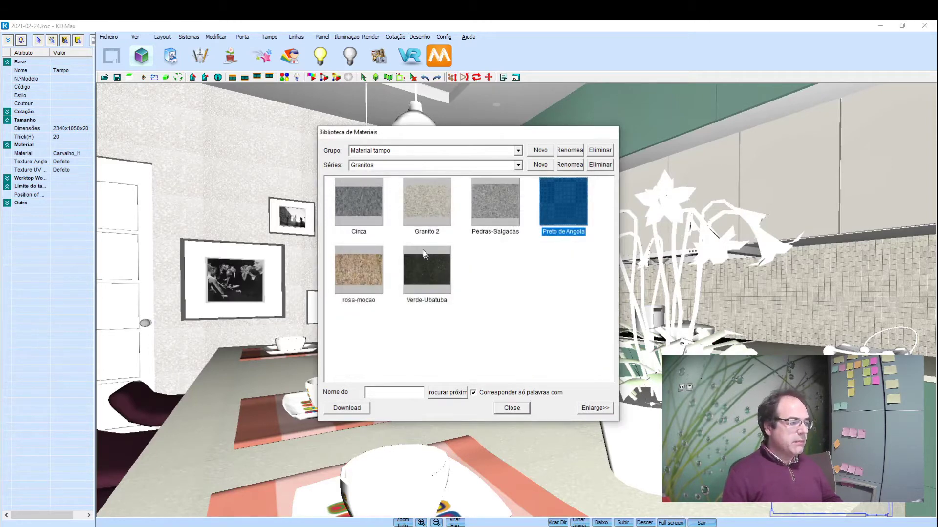
# - Rename the rosa-mocao material as rosa-monção and set its Reflectval to 0.1
pyautogui.click(365, 259)
pyautogui.rightClick(365, 260)
pyautogui.click(384, 267)
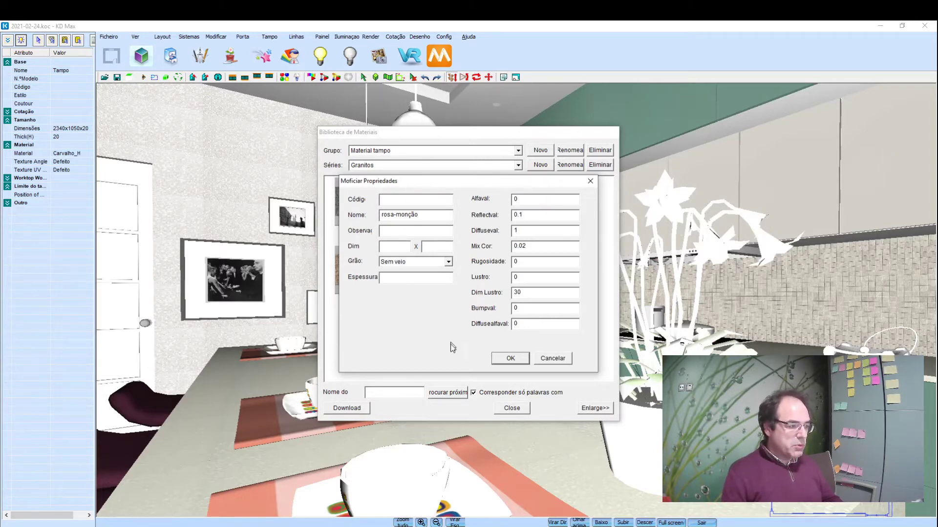
# - Set the Verde-Ubatuba material's Reflectval to 0.1, save its properties and close the materials library
pyautogui.rightClick(431, 268)
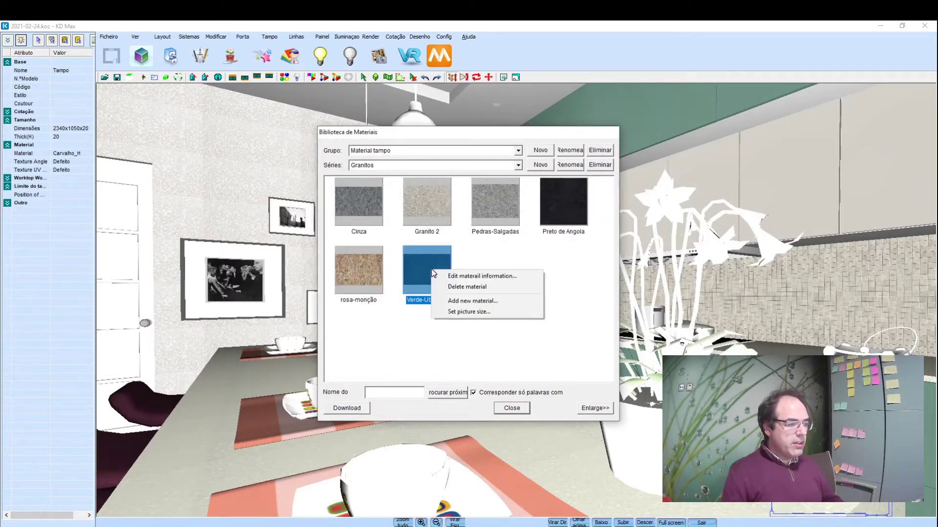
pyautogui.click(448, 265)
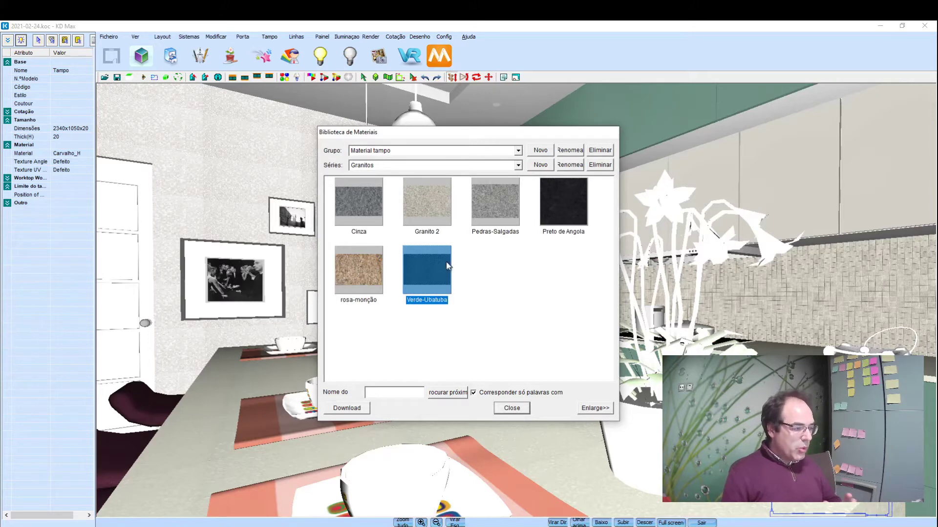
pyautogui.rightClick(436, 270)
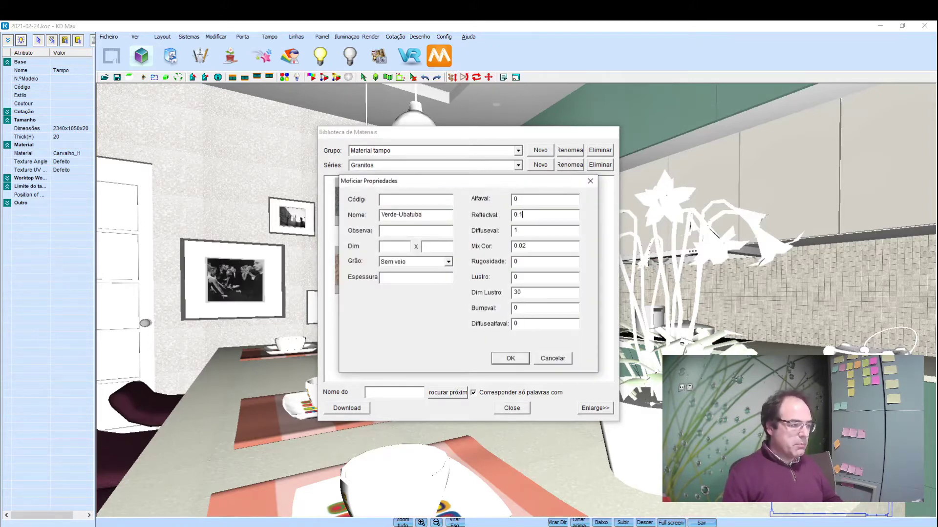
pyautogui.click(511, 359)
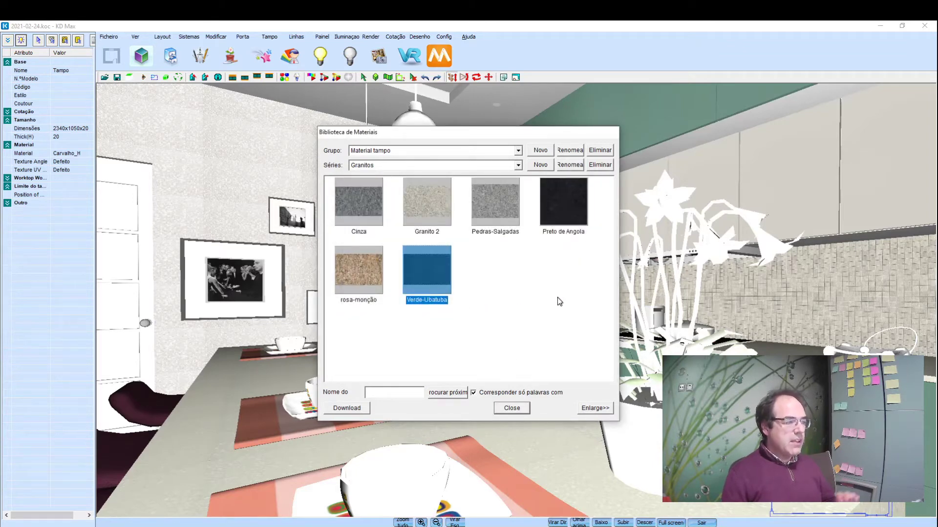
pyautogui.click(511, 408)
pyautogui.scroll(-5, 518, 353)
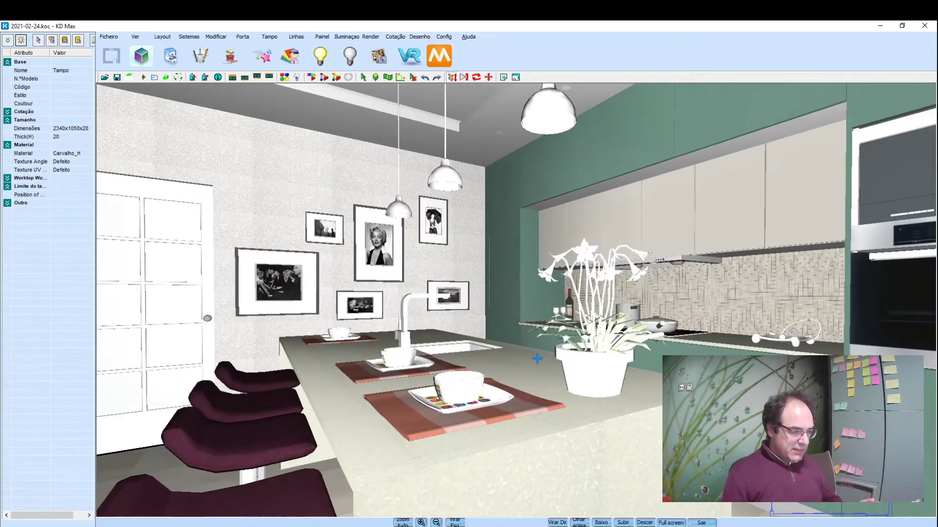
pyautogui.scroll(-2, 518, 352)
pyautogui.scroll(4, 498, 347)
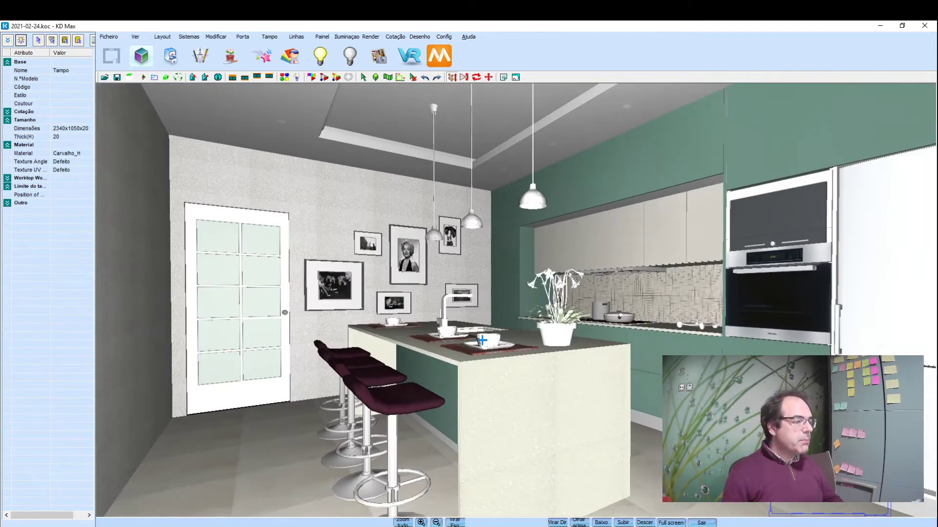
pyautogui.rightClick(250, 437)
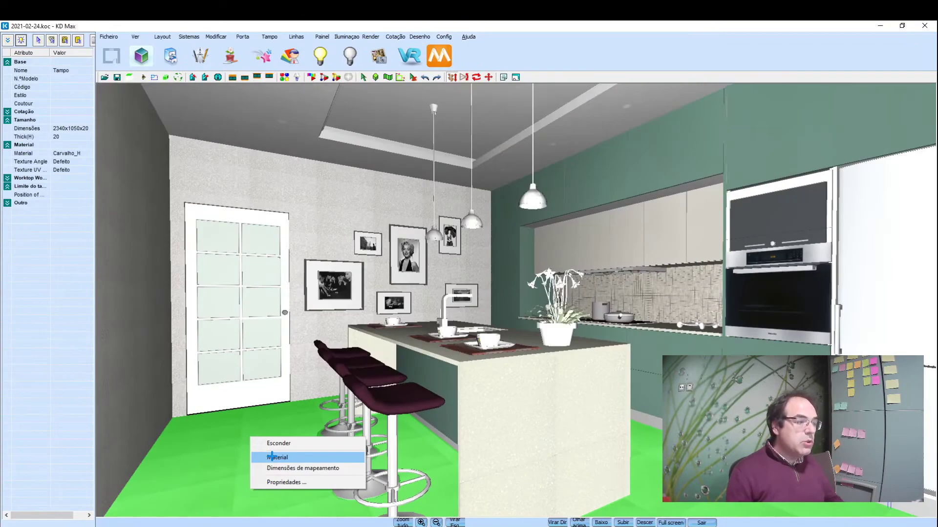
pyautogui.click(560, 200)
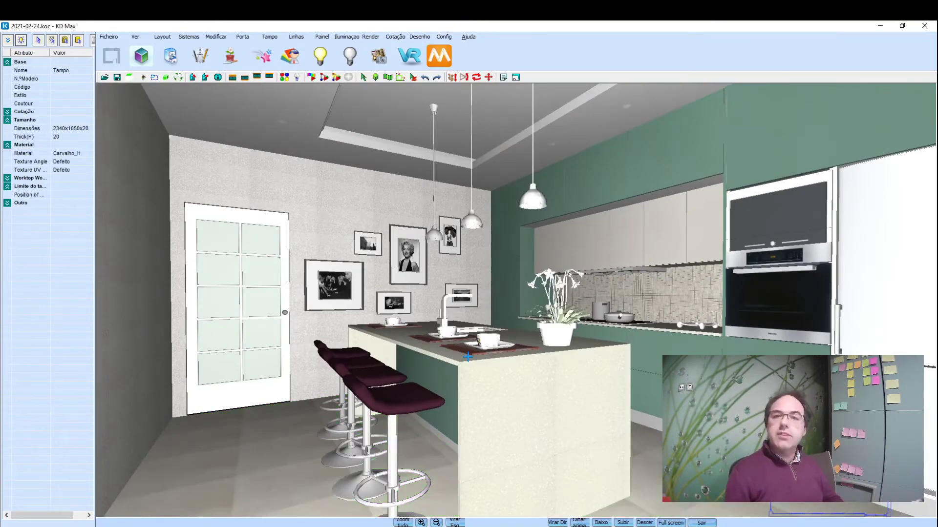
# - Open the properties of the kitchen island's worktop and expand its Cotação attributes
pyautogui.rightClick(396, 335)
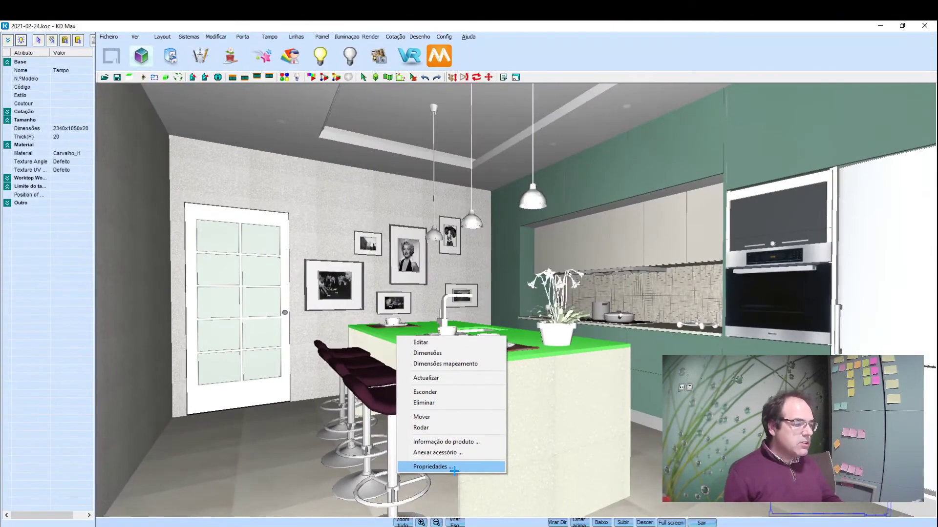
pyautogui.click(454, 467)
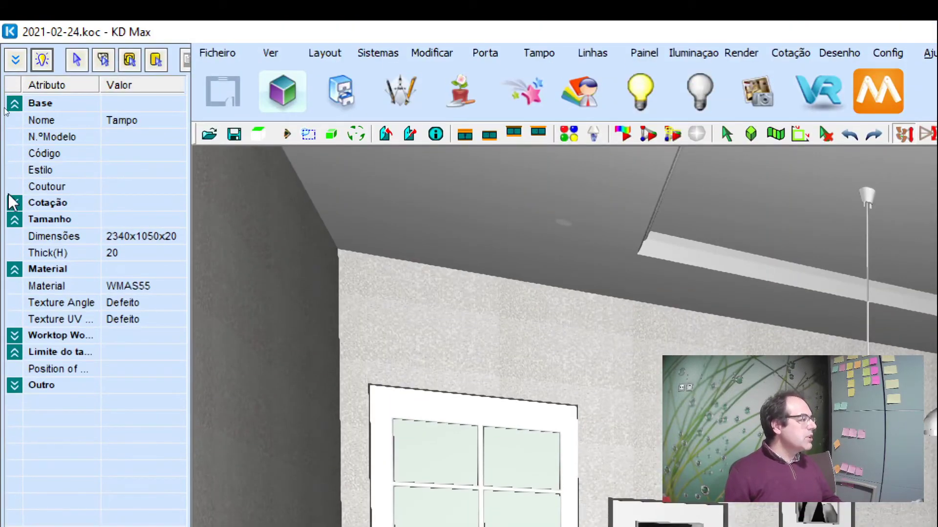
pyautogui.click(15, 203)
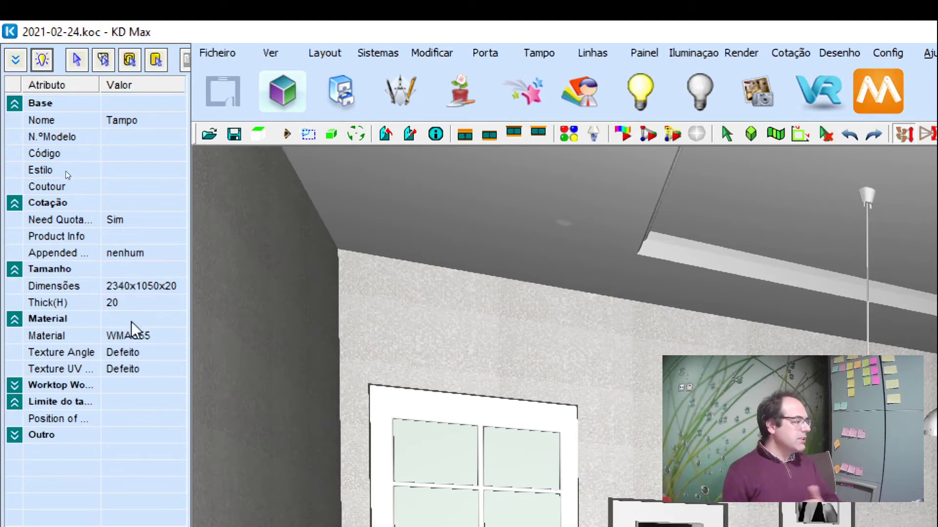
pyautogui.click(141, 288)
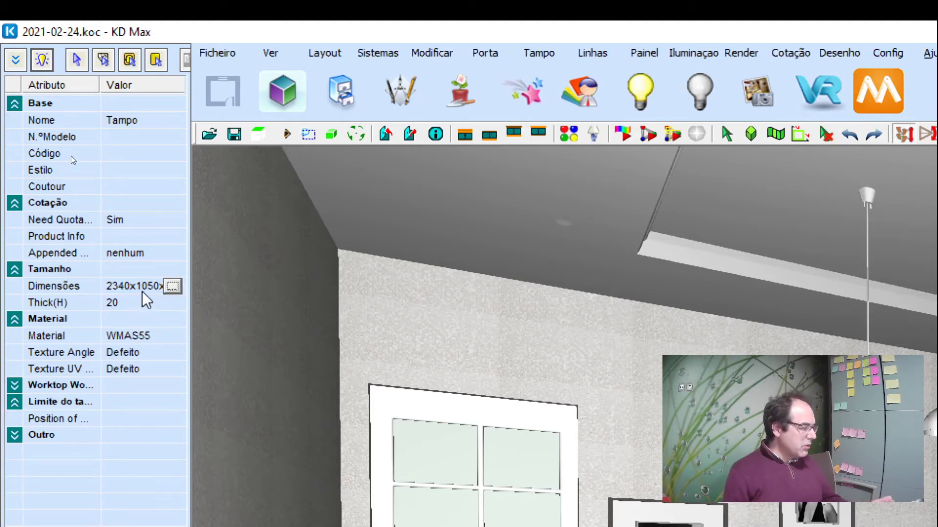
# - Assign the Pedras-Salgadas material from the Granitos series to the island's worktop
pyautogui.click(129, 337)
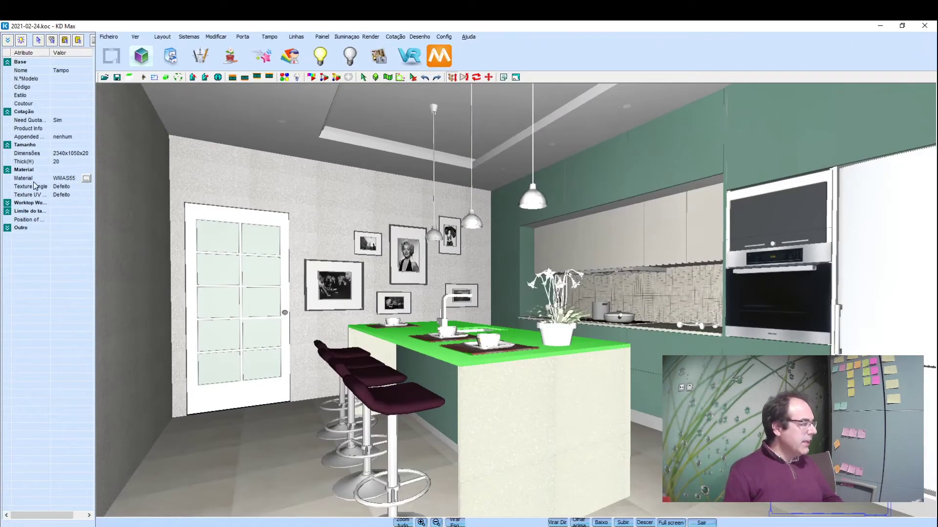
pyautogui.click(86, 178)
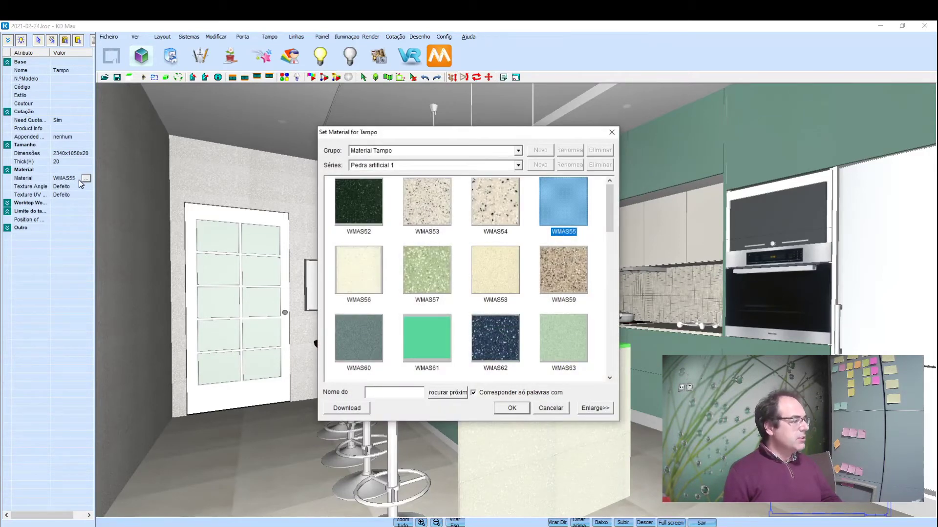
pyautogui.click(384, 166)
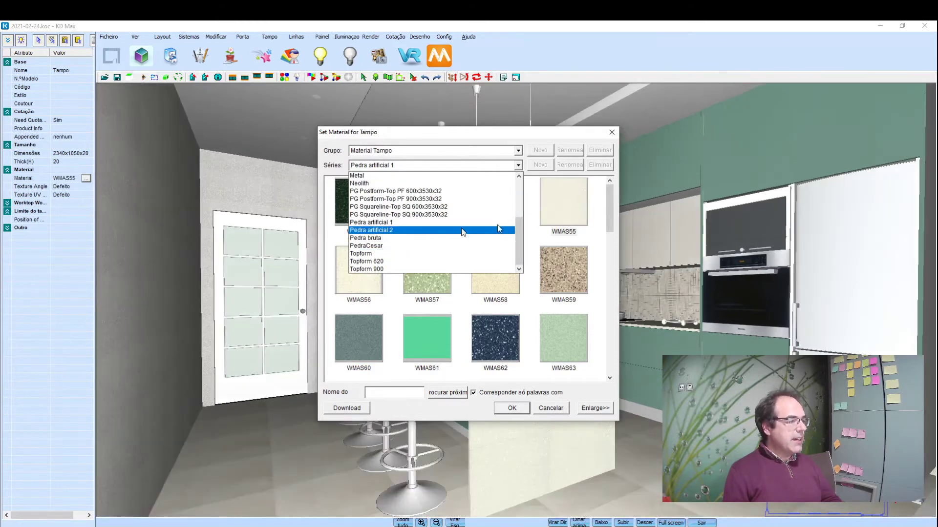
pyautogui.scroll(4, 520, 200)
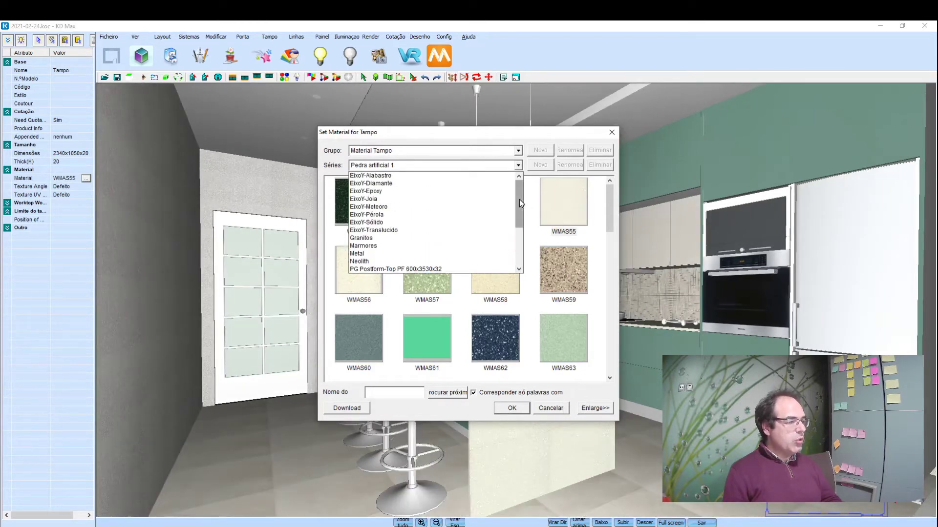
pyautogui.click(414, 238)
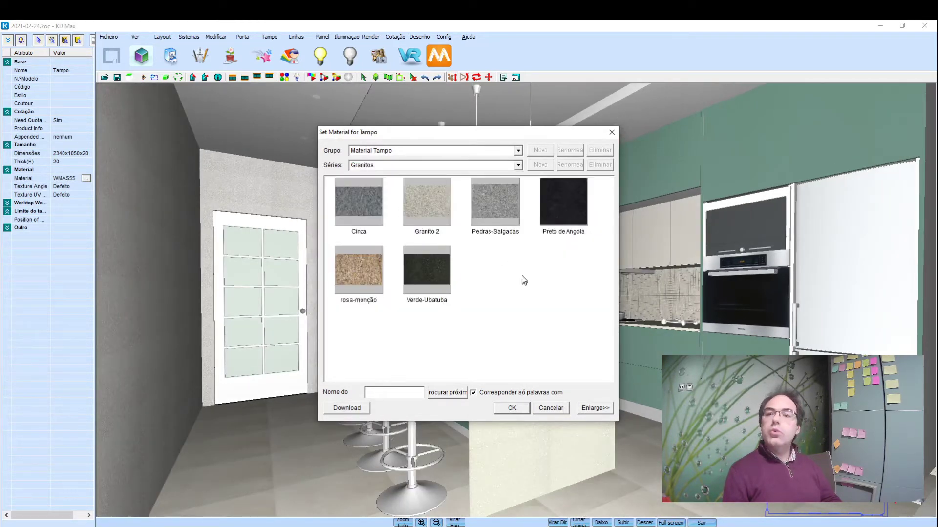
pyautogui.click(502, 209)
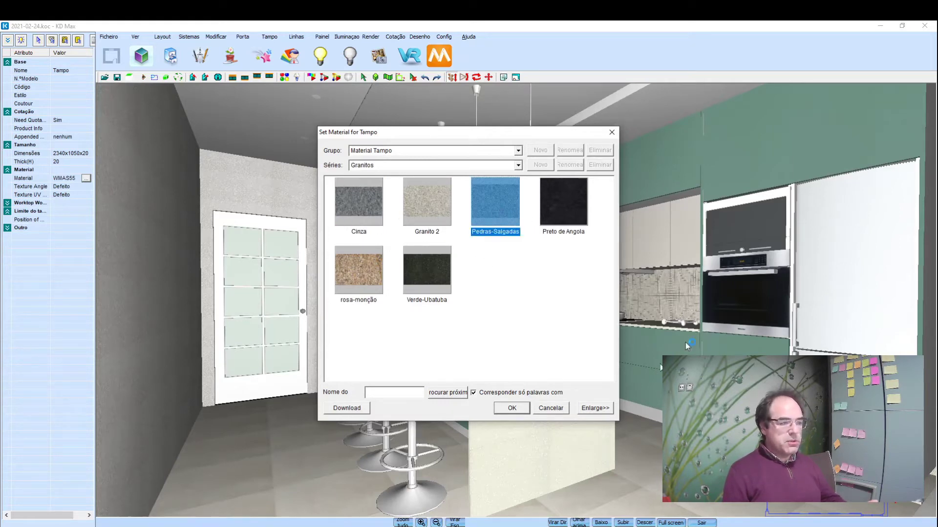
pyautogui.click(513, 411)
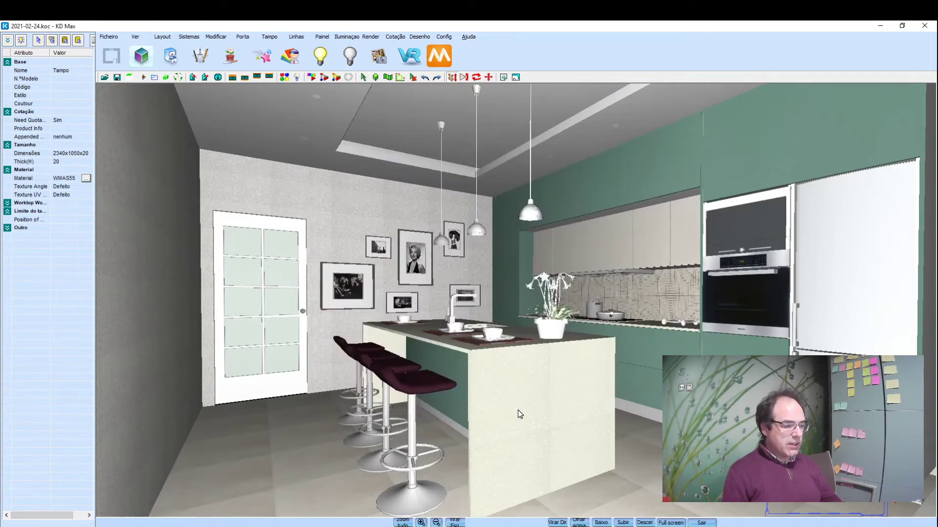
# - Assign the Pedras-Salgadas material from the Granitos series to the island's near side panel
pyautogui.scroll(5, 493, 365)
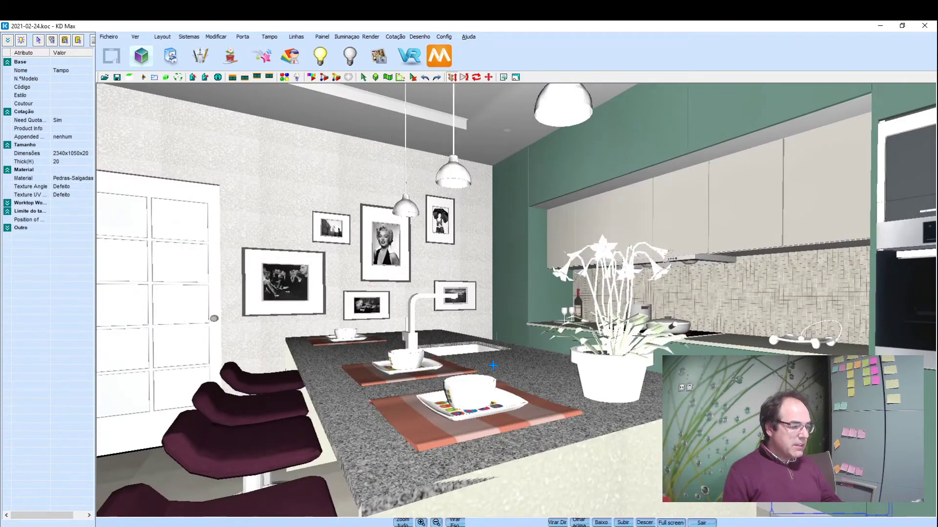
pyautogui.scroll(-5, 492, 365)
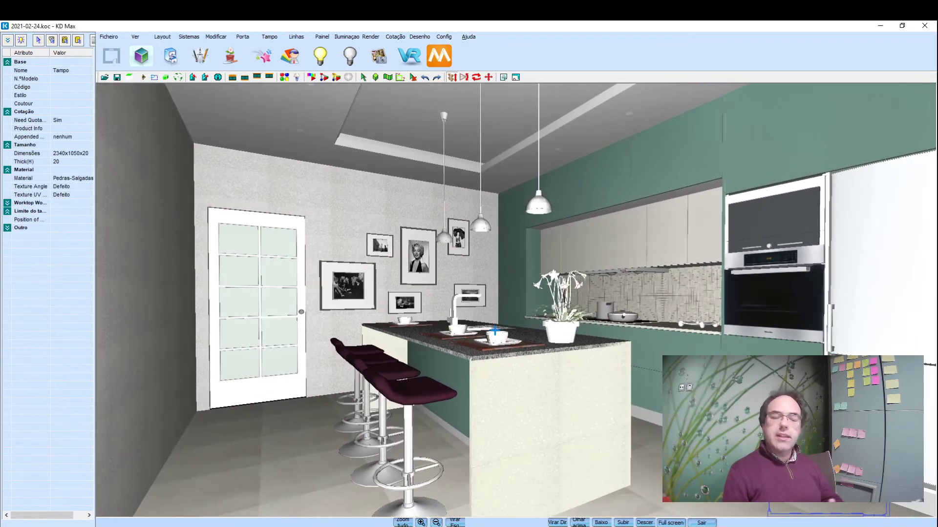
pyautogui.scroll(3, 483, 338)
pyautogui.scroll(-2, 483, 338)
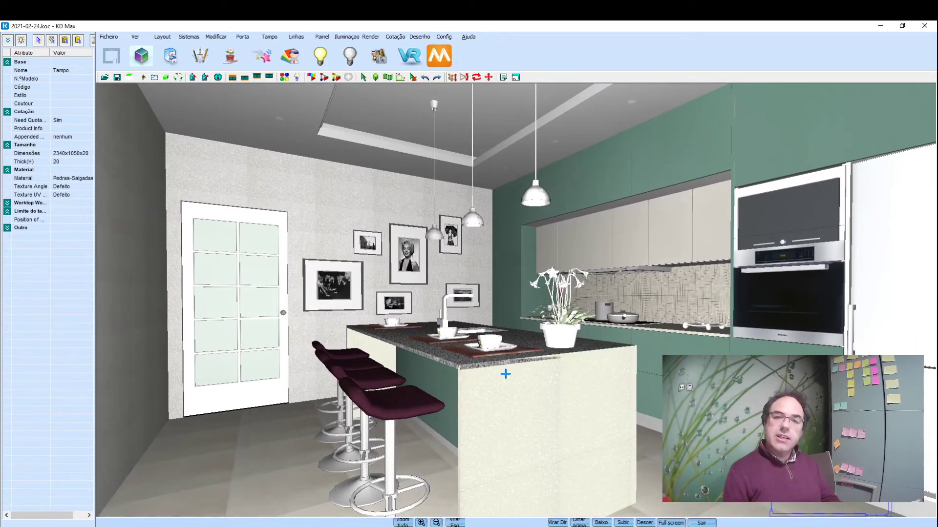
pyautogui.rightClick(489, 391)
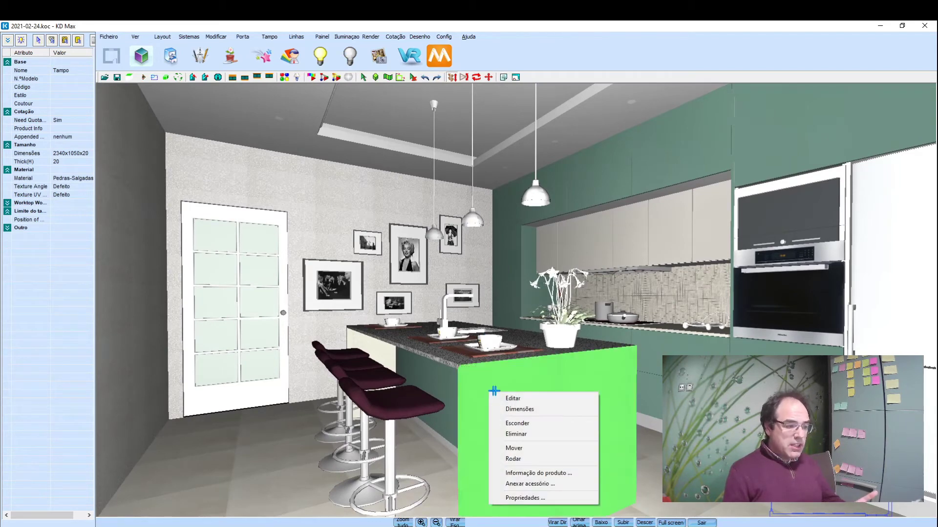
pyautogui.click(525, 497)
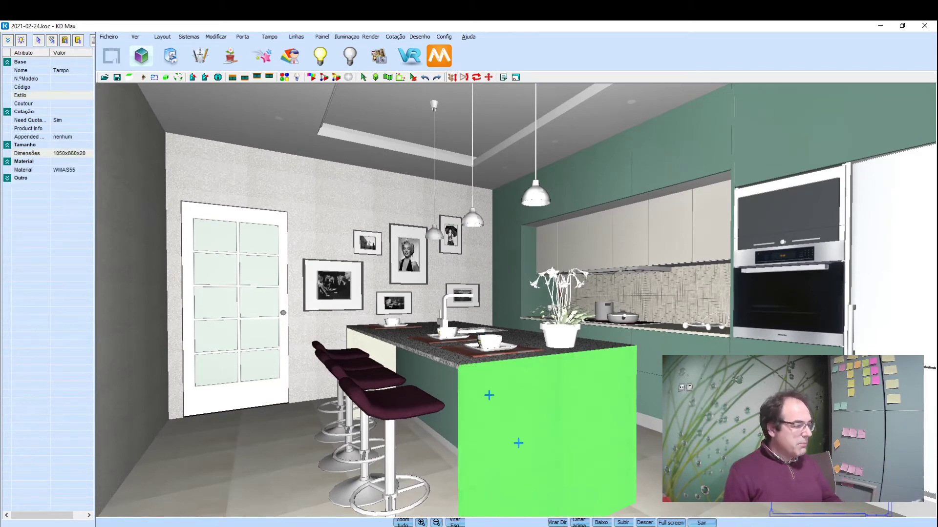
pyautogui.click(69, 171)
pyautogui.click(86, 170)
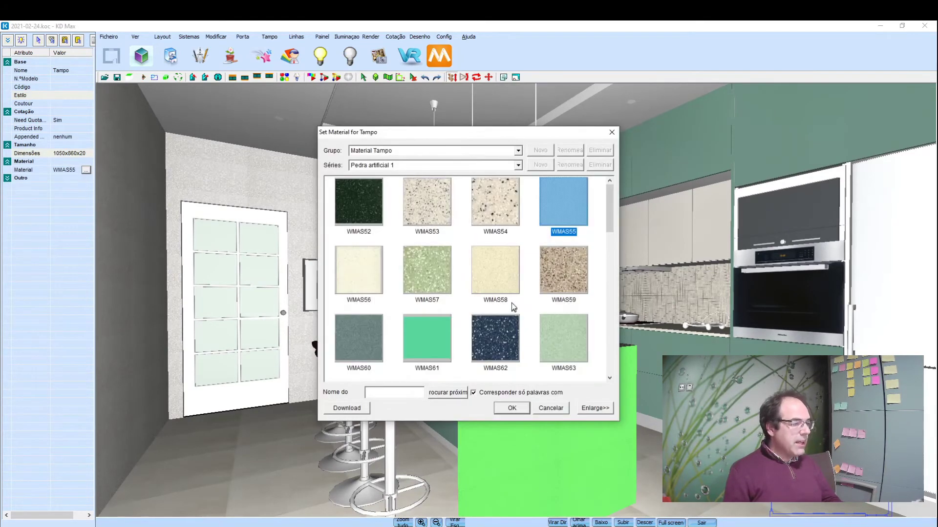
pyautogui.click(439, 166)
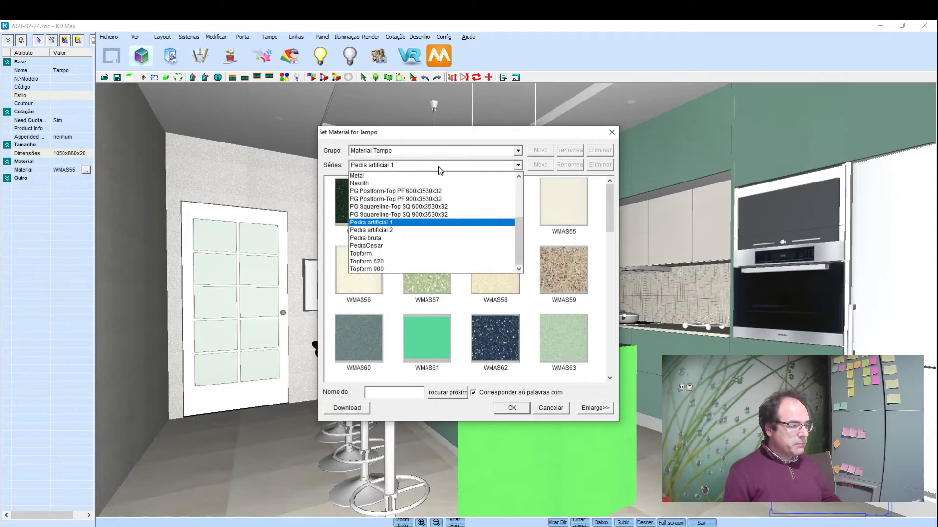
pyautogui.scroll(3, 404, 209)
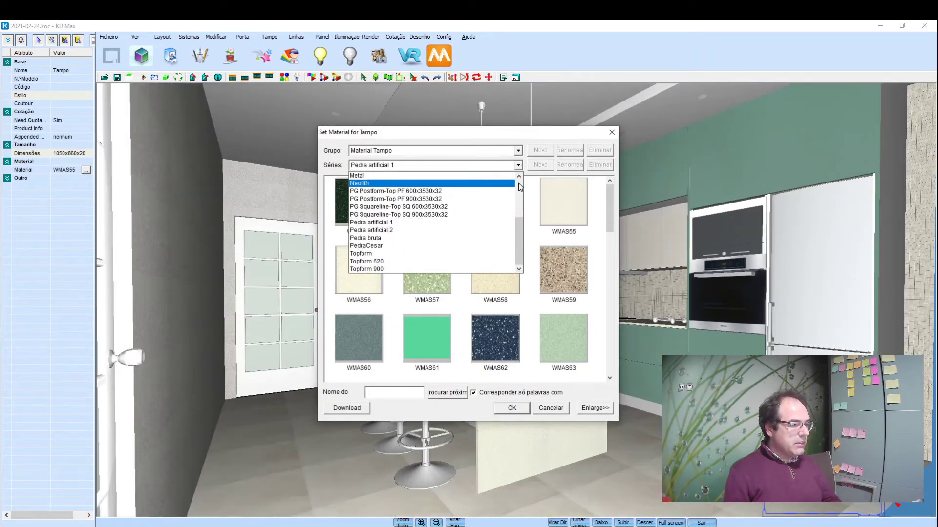
pyautogui.click(403, 238)
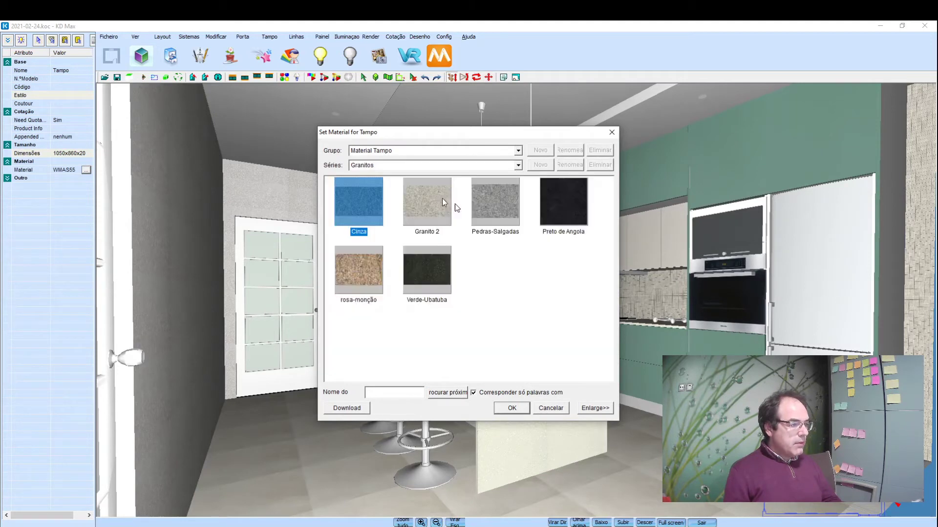
pyautogui.click(510, 215)
pyautogui.click(512, 408)
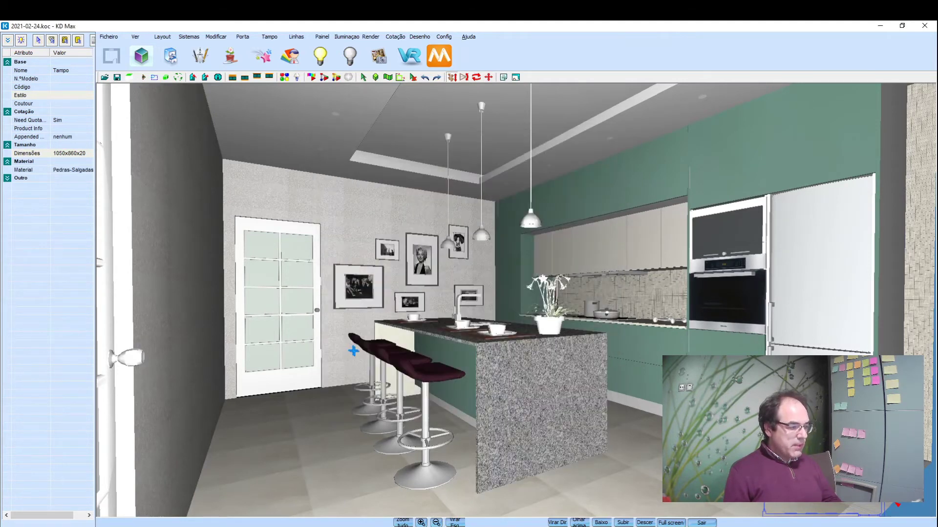
# - Assign the Pedras-Salgadas material from the Granitos series to the island's far side panel behind the stools
pyautogui.rightClick(387, 332)
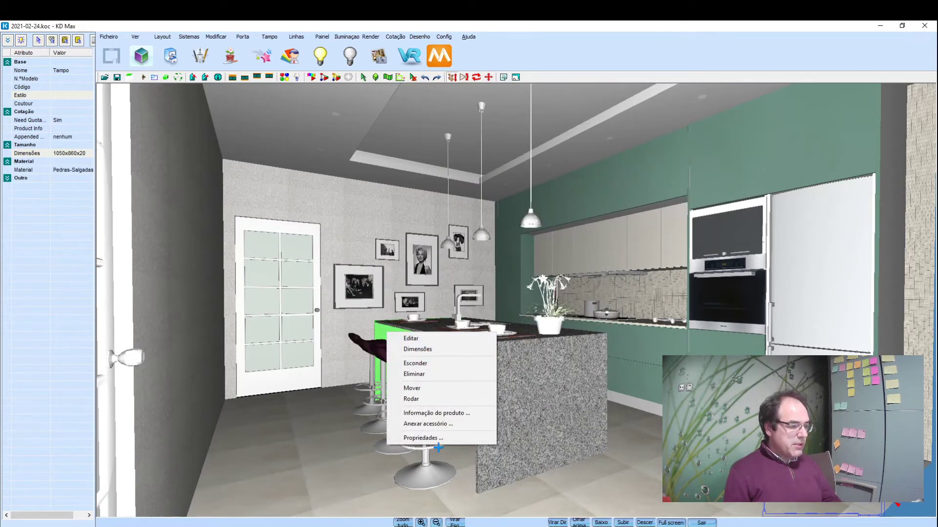
pyautogui.click(435, 433)
pyautogui.click(69, 170)
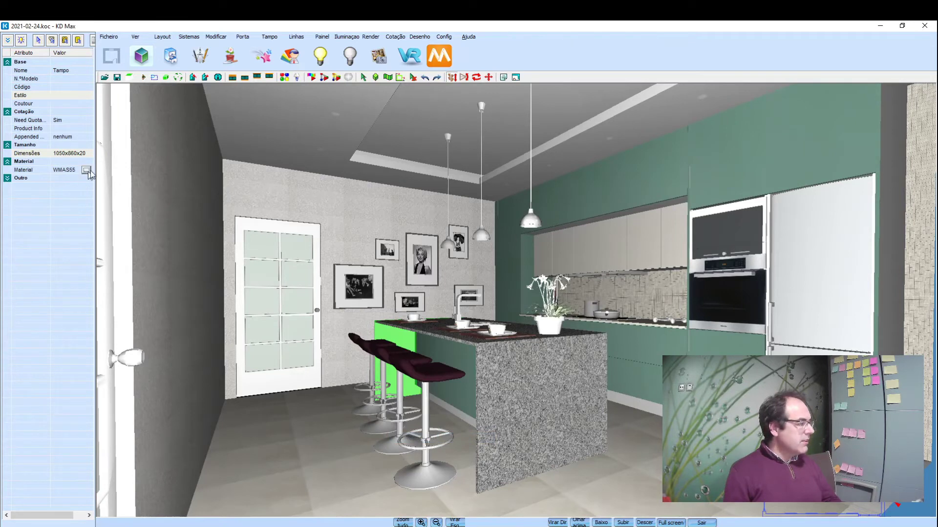
pyautogui.click(86, 170)
pyautogui.click(409, 164)
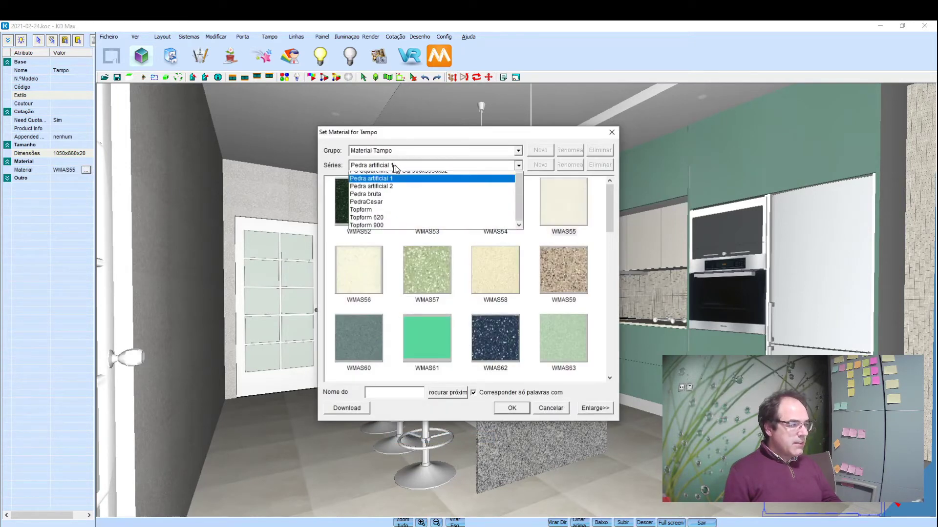
pyautogui.scroll(3, 529, 195)
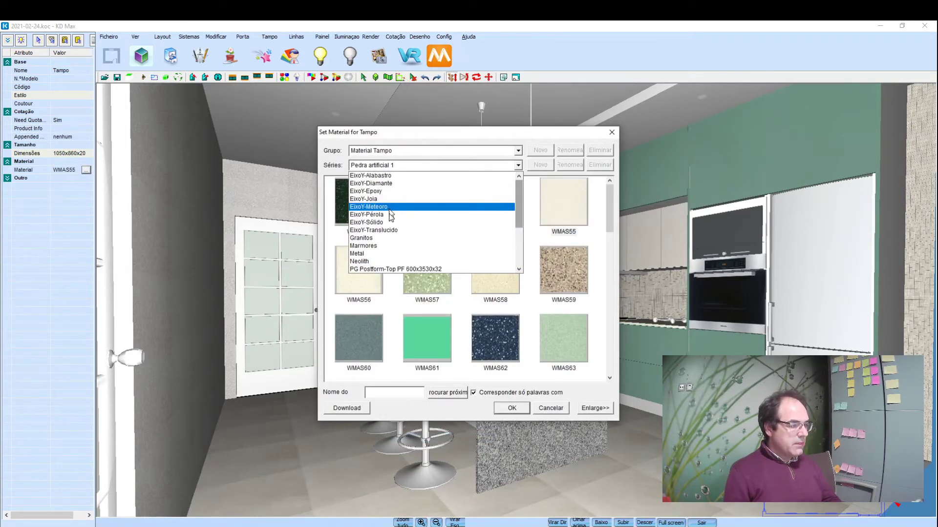
pyautogui.click(384, 239)
pyautogui.click(485, 214)
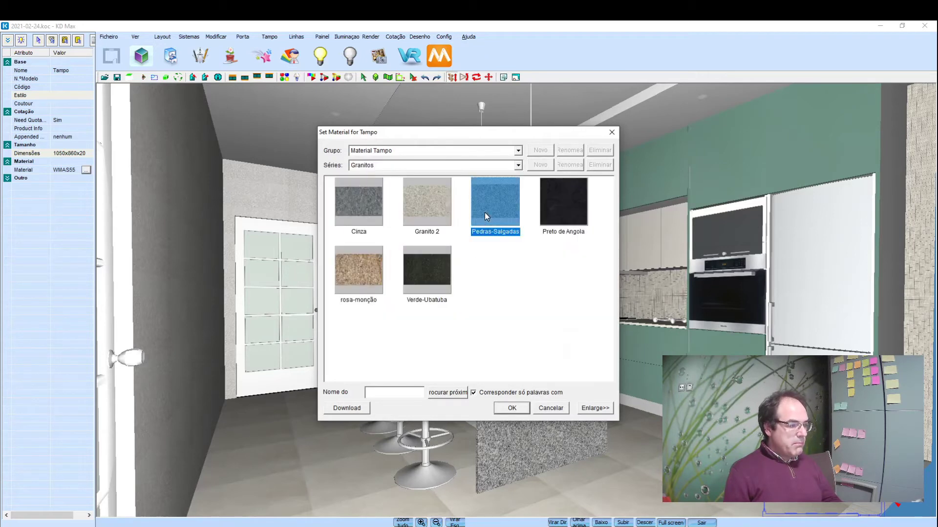
pyautogui.click(511, 408)
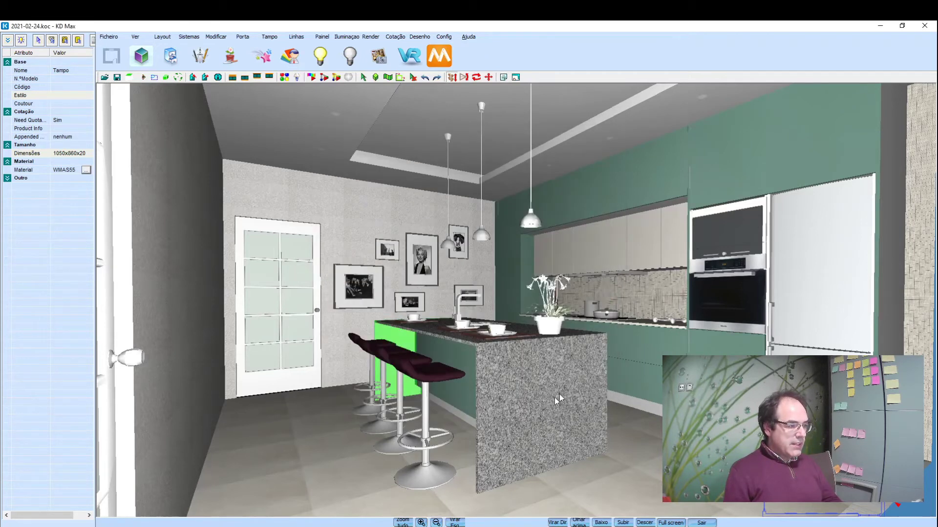
# - Assign the Pedras-Salgadas material from the Granitos series to the worktop along the back wall
pyautogui.rightClick(644, 325)
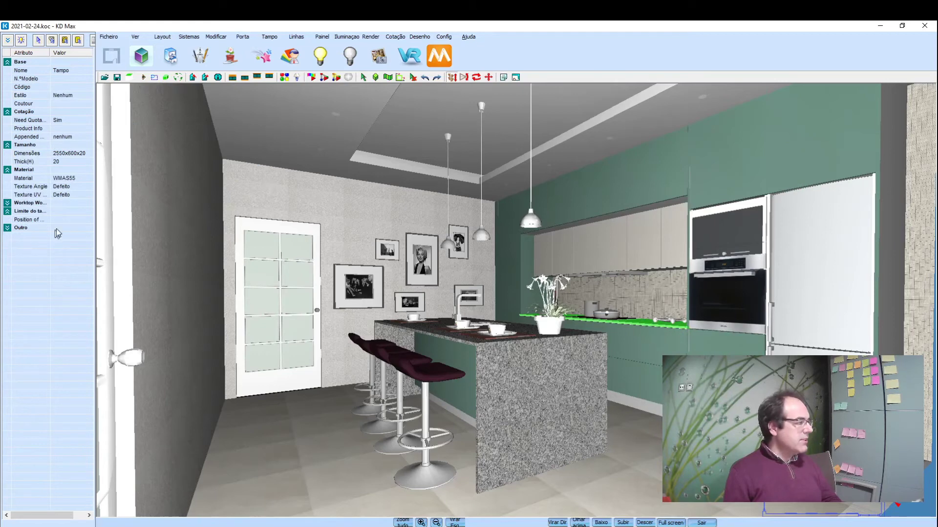
pyautogui.click(72, 179)
pyautogui.click(86, 178)
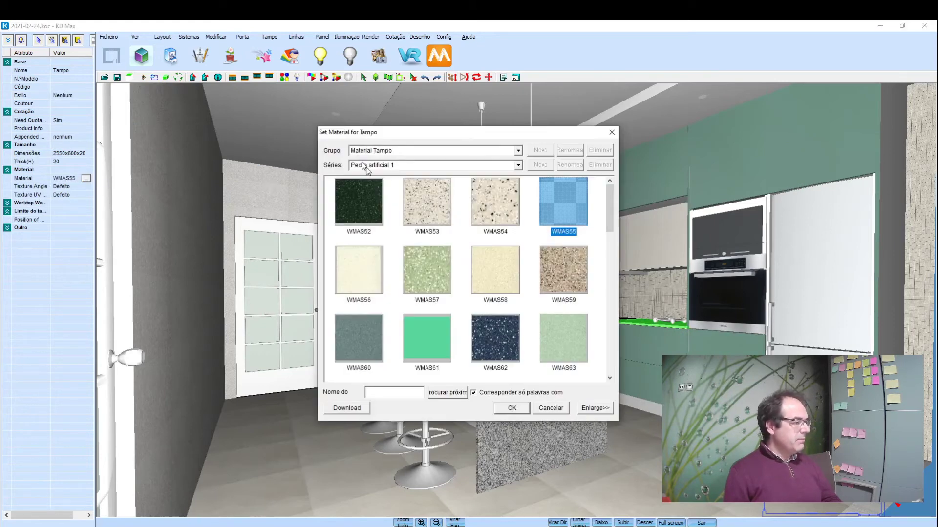
pyautogui.click(404, 165)
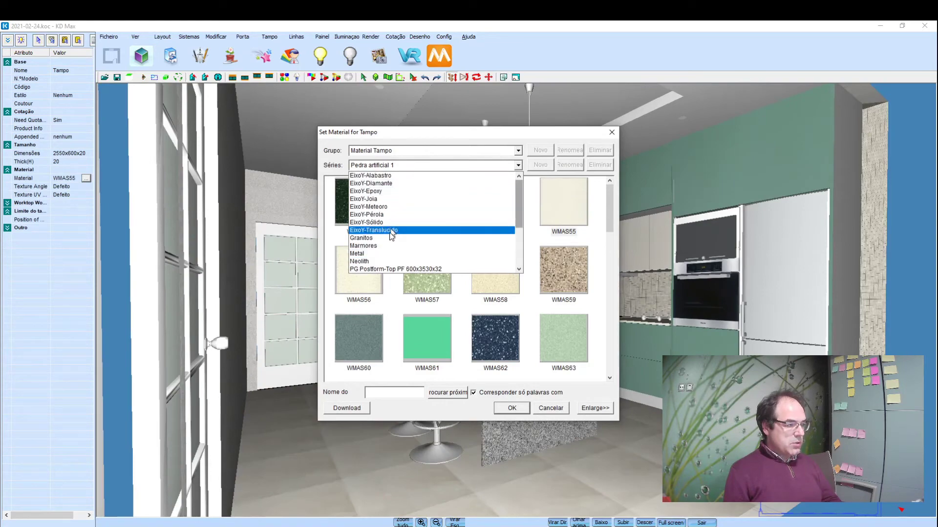
pyautogui.click(388, 240)
pyautogui.click(492, 217)
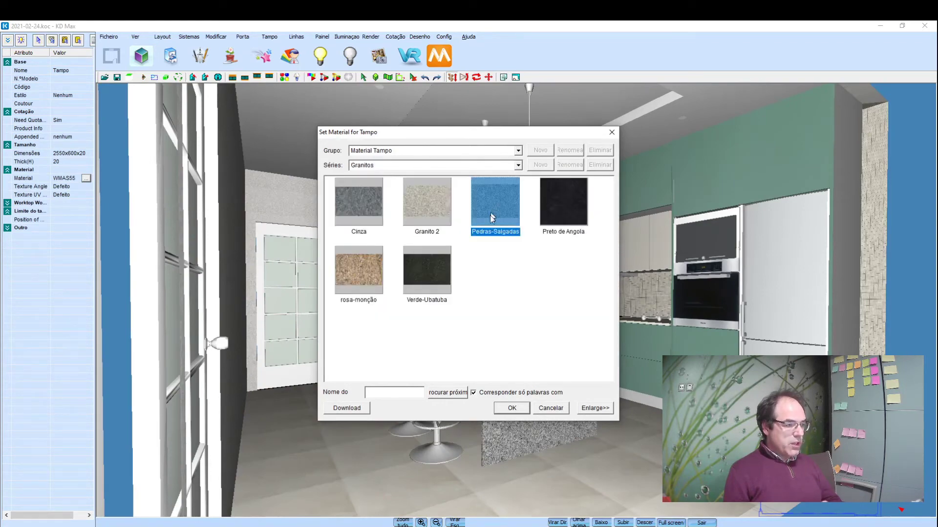
pyautogui.click(510, 409)
pyautogui.scroll(5, 562, 412)
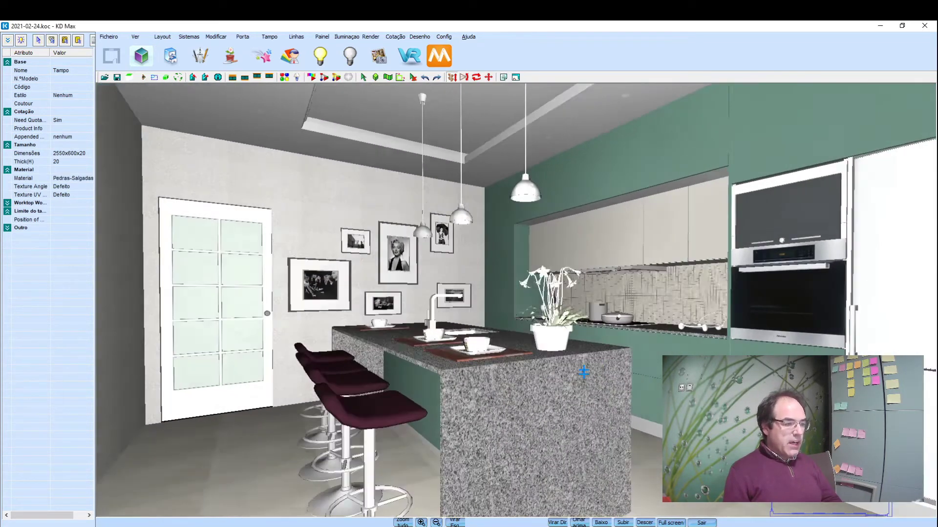
pyautogui.scroll(-5, 562, 411)
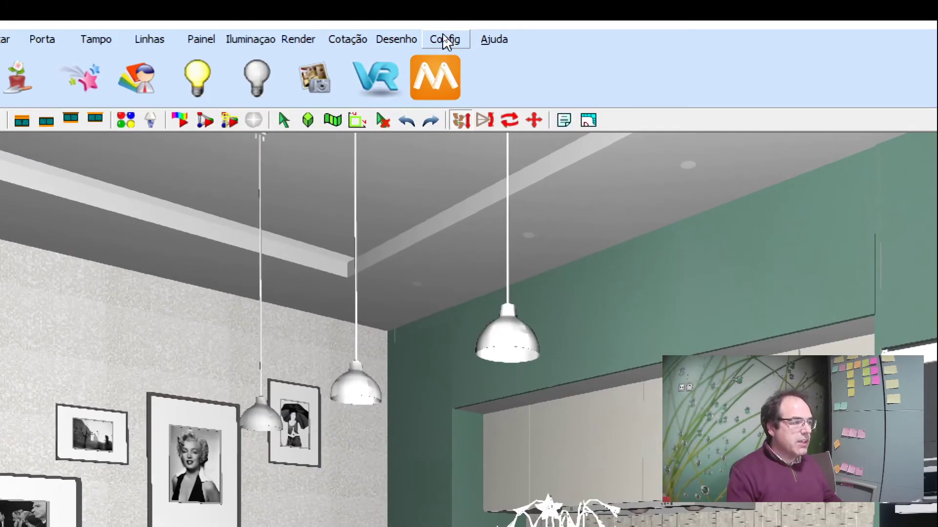
# - Open the material assignments in the global style properties of the Amsterdam style and select the Tampo object
pyautogui.click(444, 38)
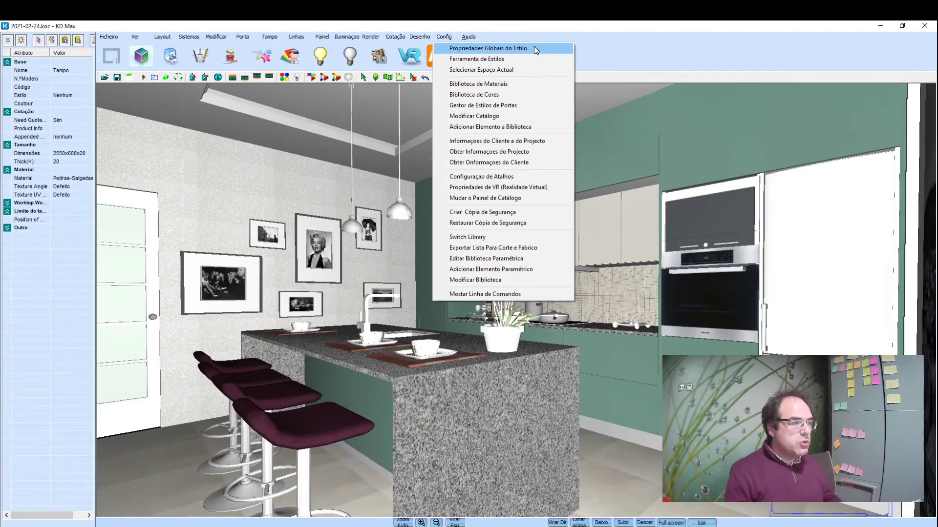
pyautogui.click(606, 62)
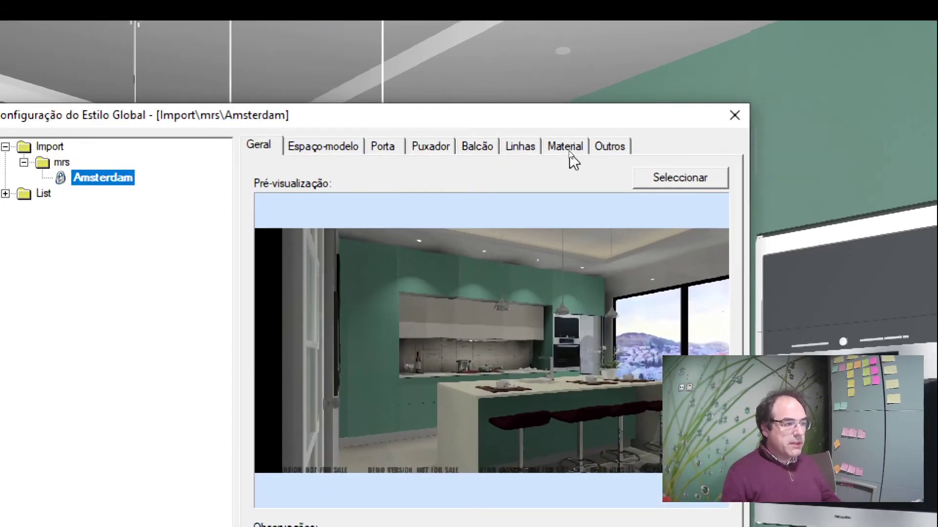
pyautogui.click(568, 148)
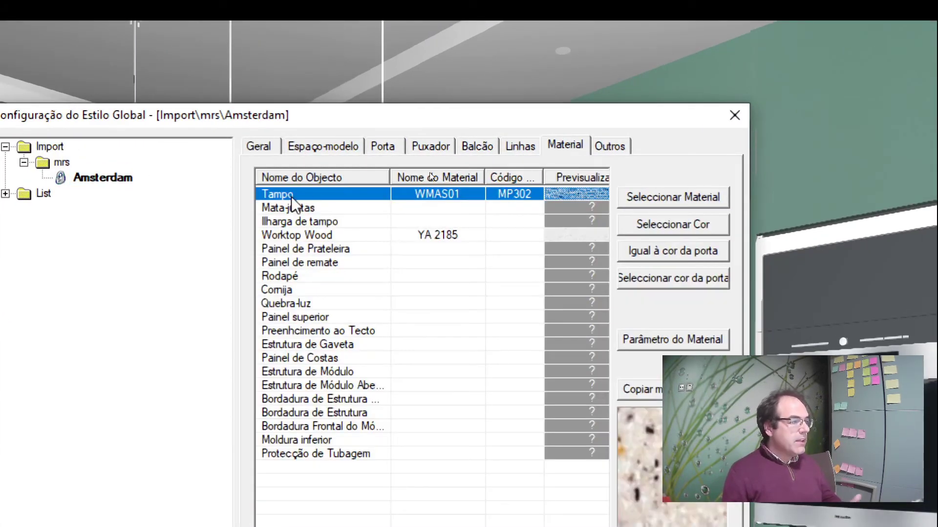
pyautogui.click(341, 226)
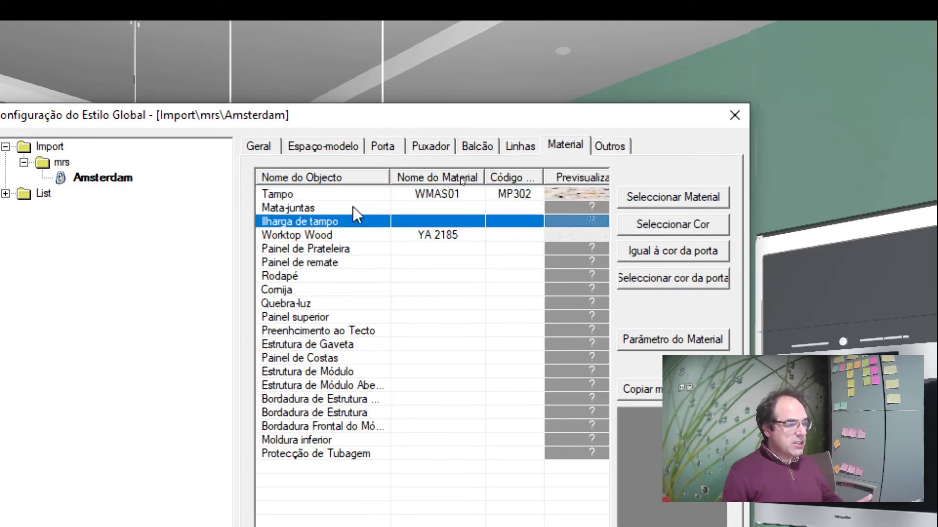
pyautogui.click(335, 206)
pyautogui.click(333, 194)
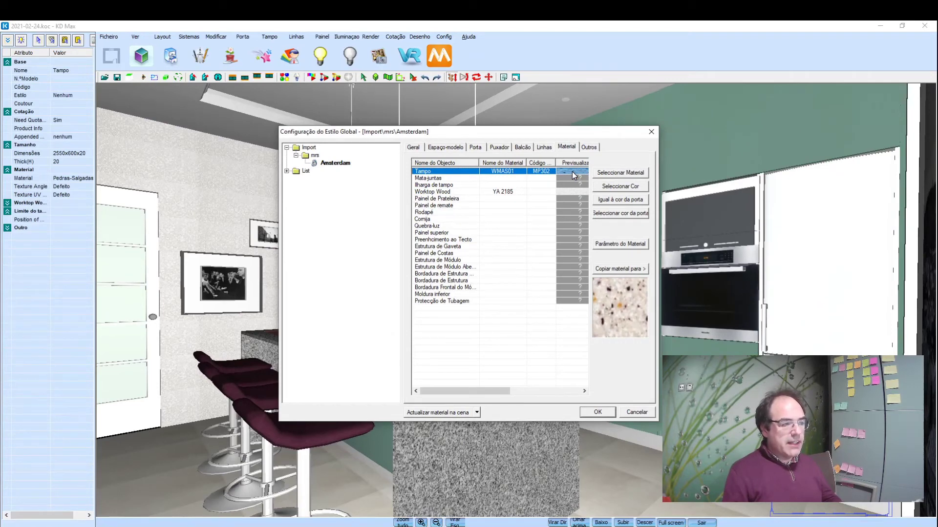
# - Set the global style's Tampo material to Pedras-Salgadas from the Granitos series
pyautogui.click(570, 171)
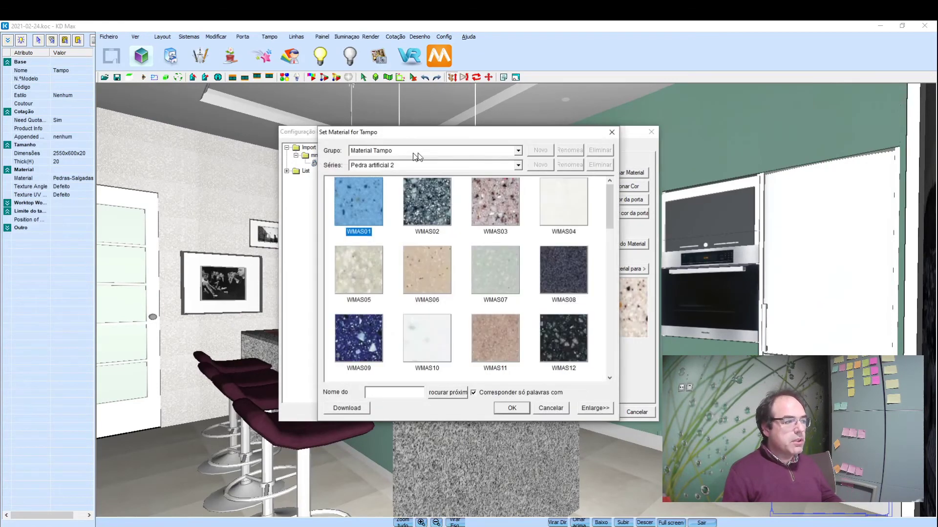
pyautogui.click(386, 164)
pyautogui.scroll(5, 389, 188)
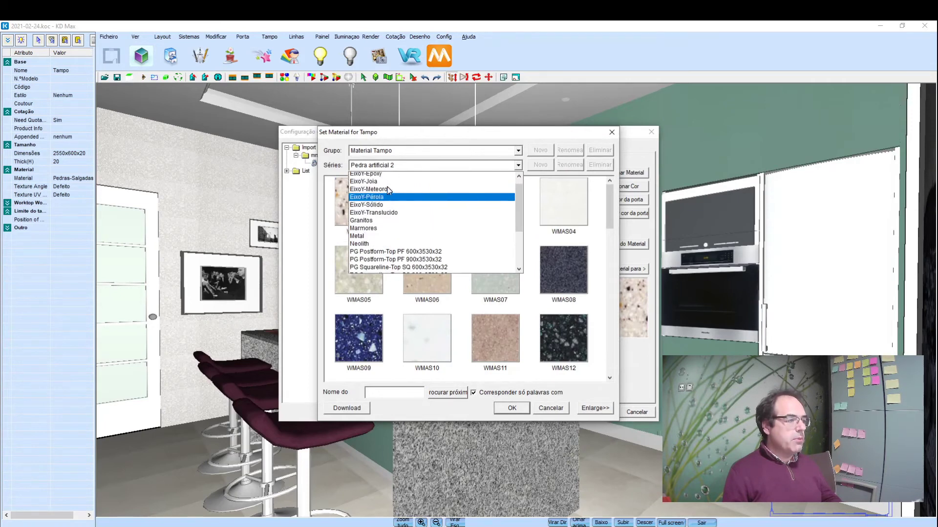
pyautogui.click(383, 238)
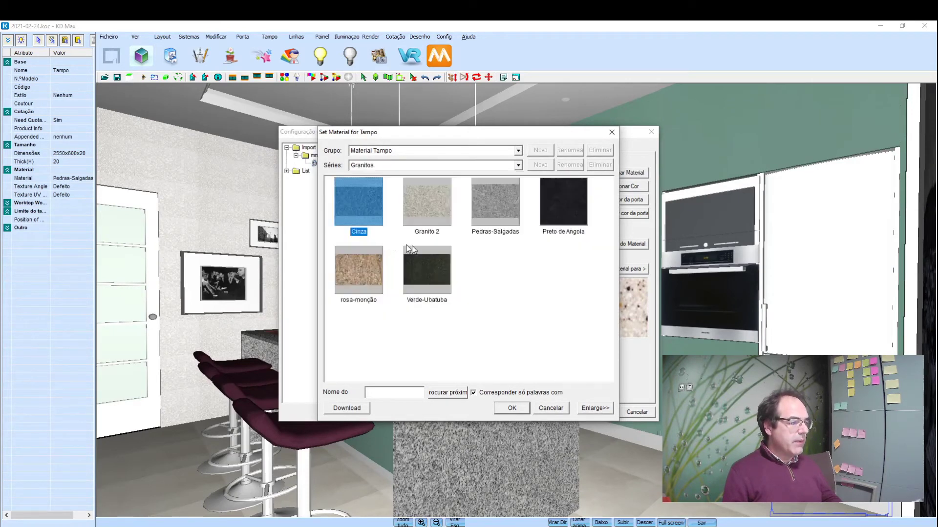
pyautogui.click(494, 201)
pyautogui.click(511, 408)
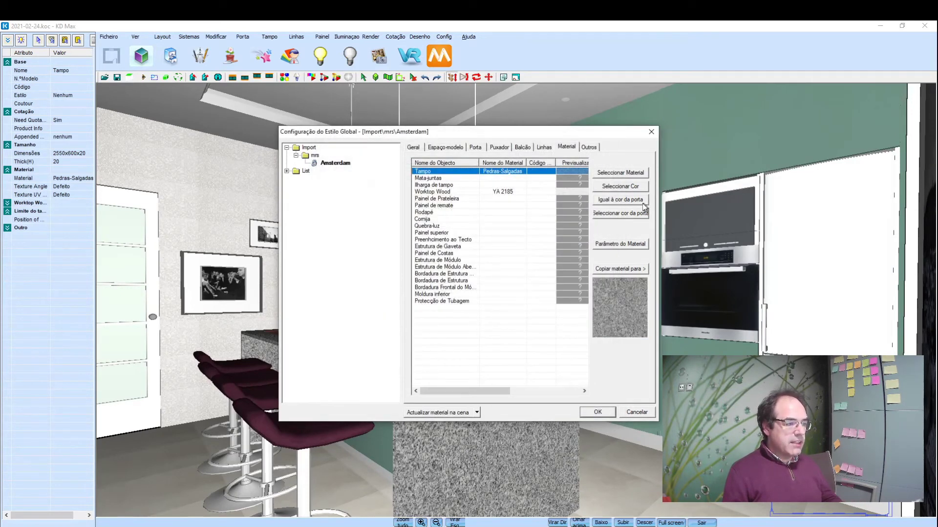
# - Copy the Tampo material to Mata-juntas, Ilharga de tampo and Worktop Wood, and apply the global style changes
pyautogui.click(625, 269)
pyautogui.click(446, 248)
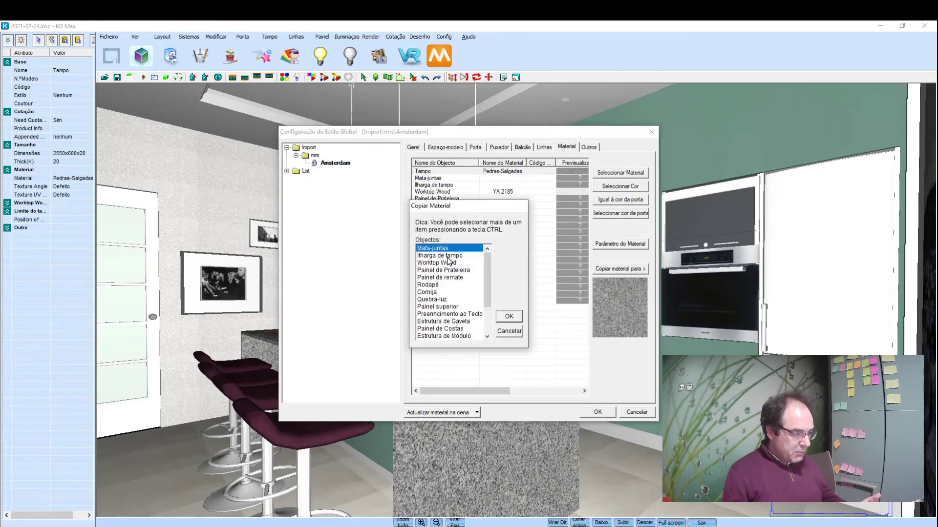
pyautogui.keyDown('ctrl'); pyautogui.click(449, 256); pyautogui.keyUp('ctrl')
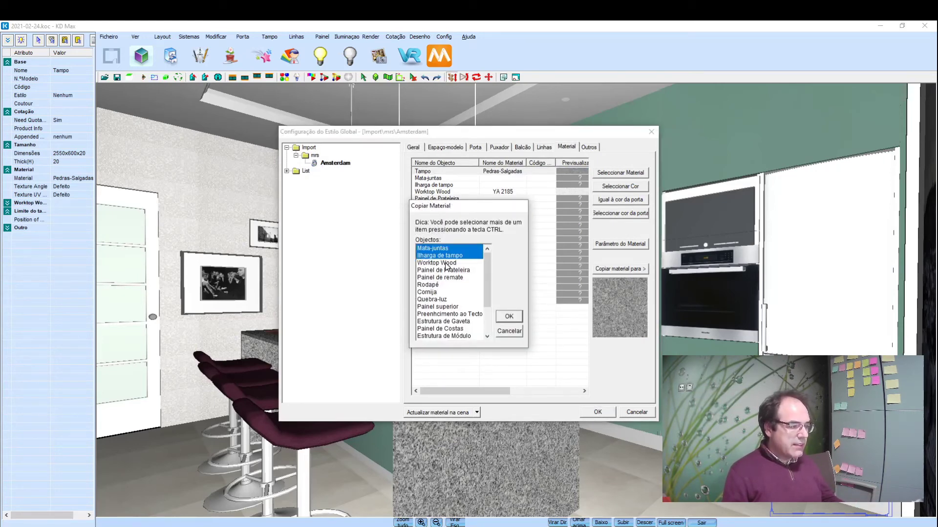
pyautogui.keyDown('ctrl'); pyautogui.click(445, 263); pyautogui.keyUp('ctrl')
pyautogui.click(508, 317)
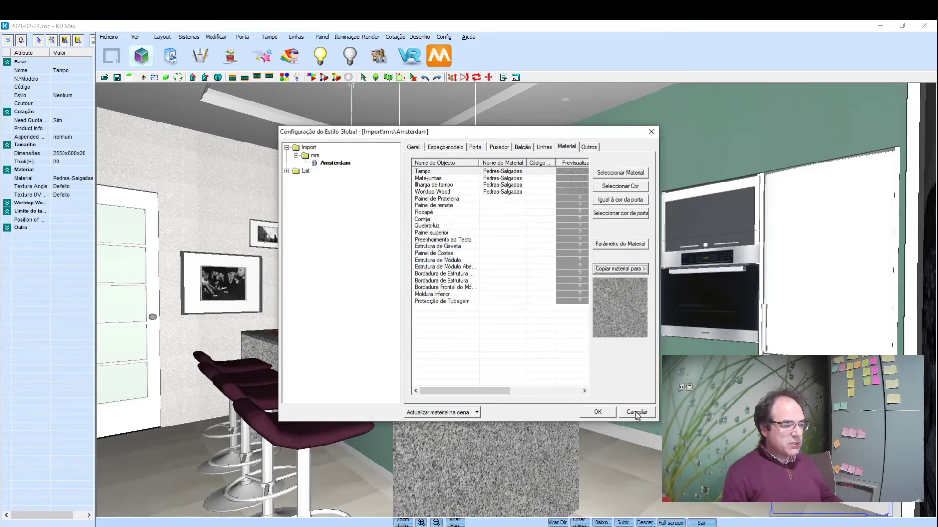
pyautogui.click(606, 410)
pyautogui.moveTo(607, 409); pyautogui.dragTo(371, 283)
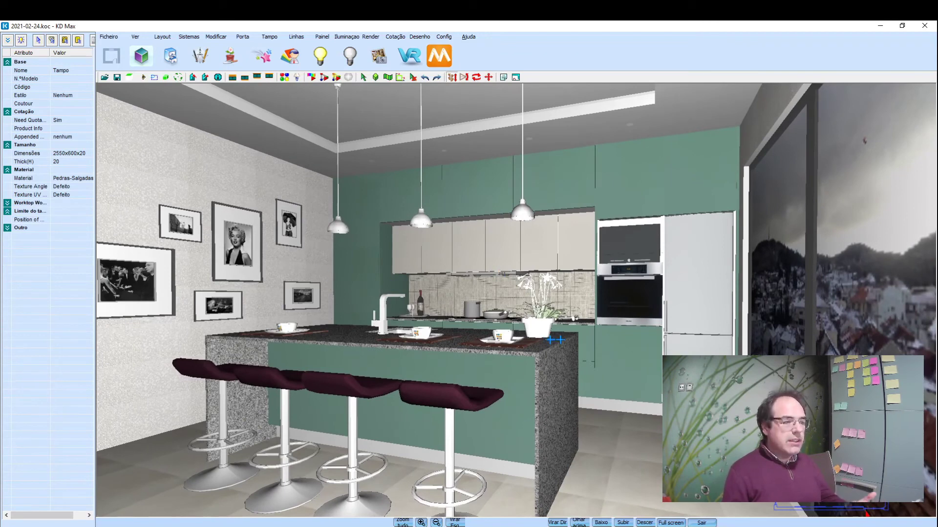